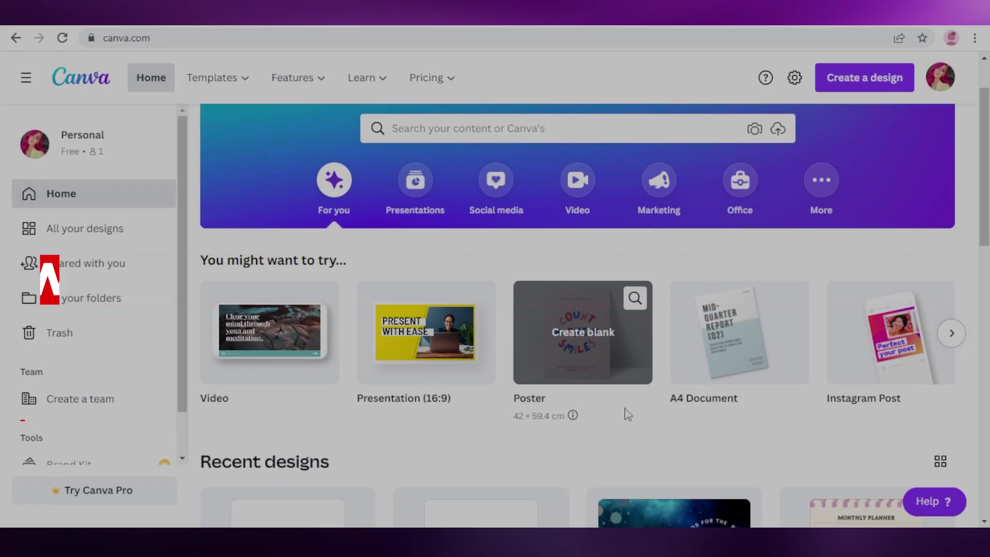
scroll(605, 436, "down", 10)
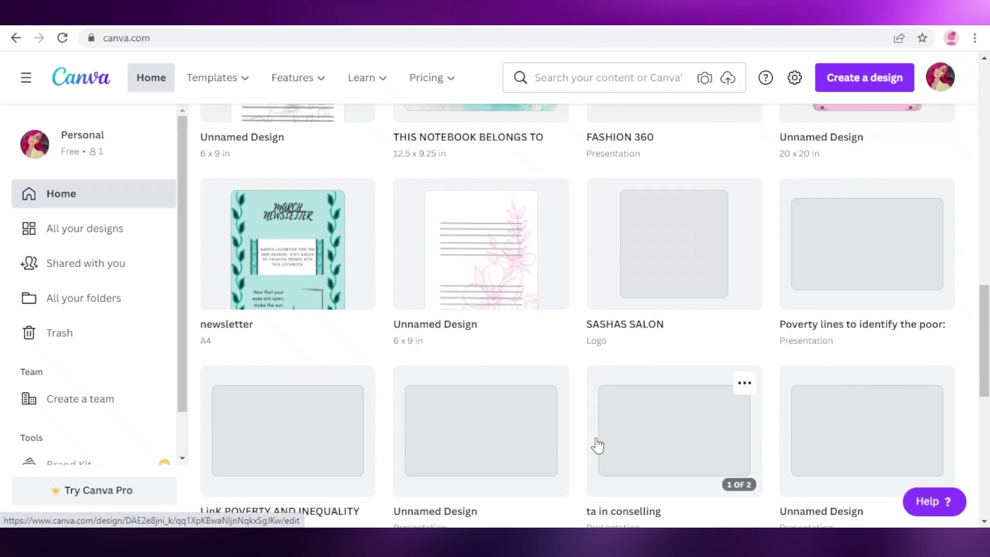
scroll(593, 452, "down", 4)
scroll(568, 471, "down", 2)
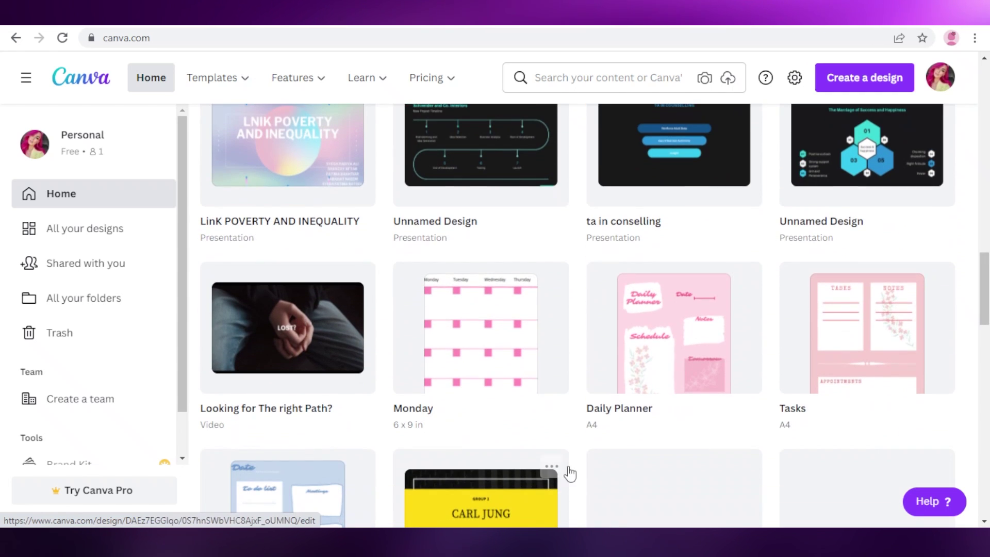
scroll(564, 480, "up", 15)
scroll(553, 514, "up", 5)
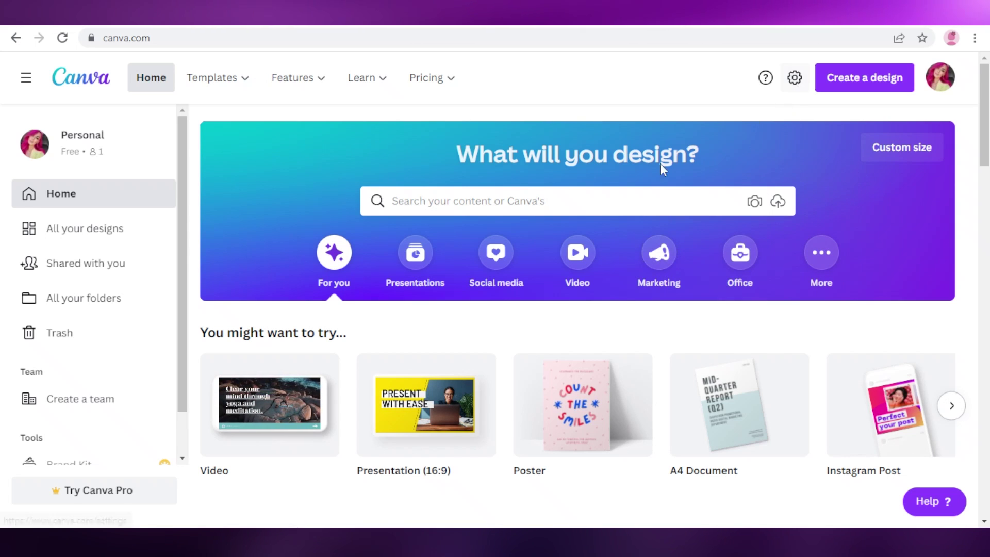
Search for tshirt and create a blank T-Shirt design measuring 14 × 18 in
left_click(529, 205)
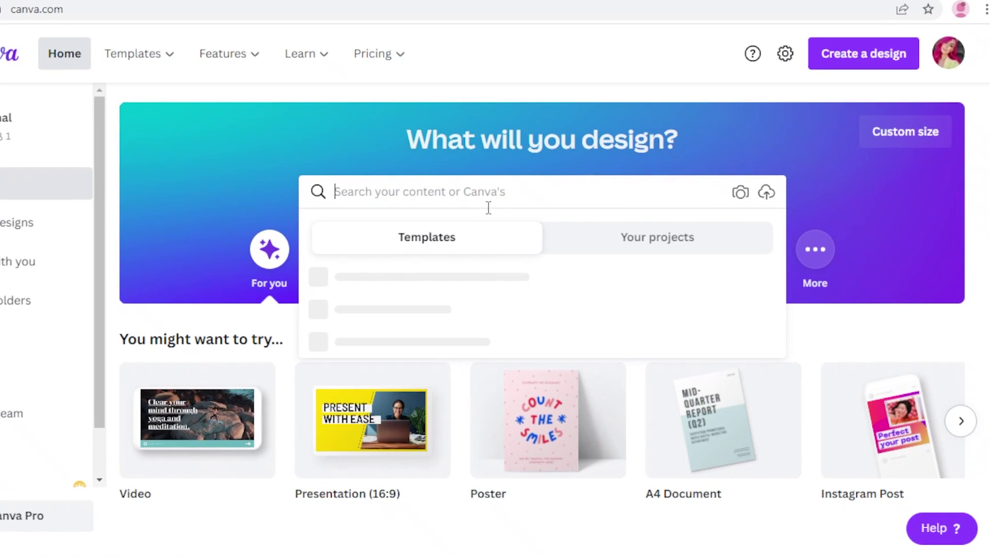
type("t")
key("BackSpace")
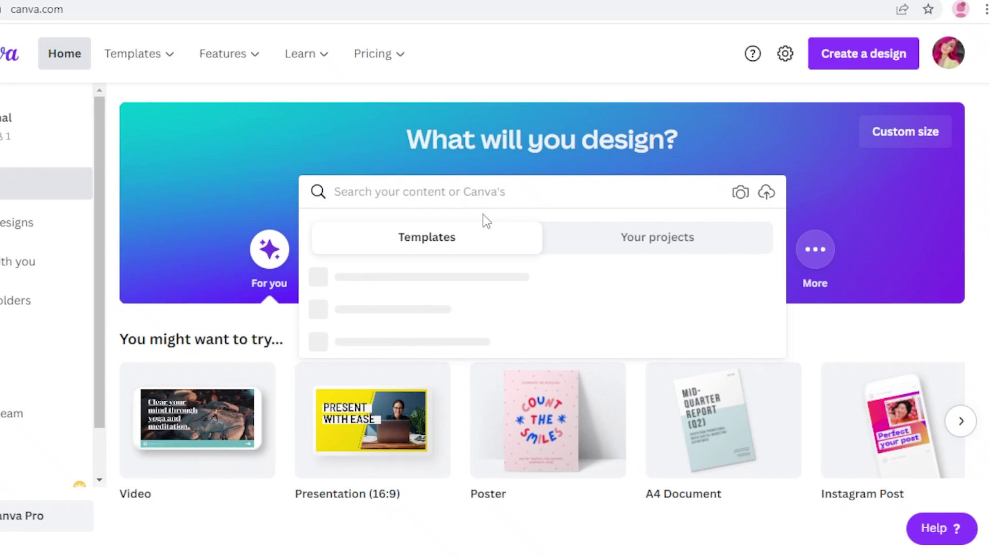
type("tshirt")
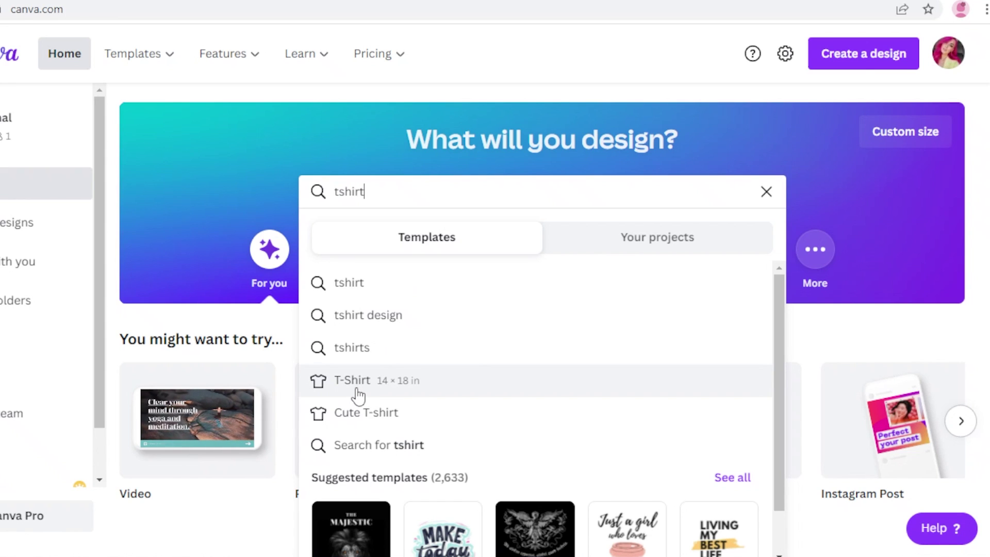
left_click(357, 392)
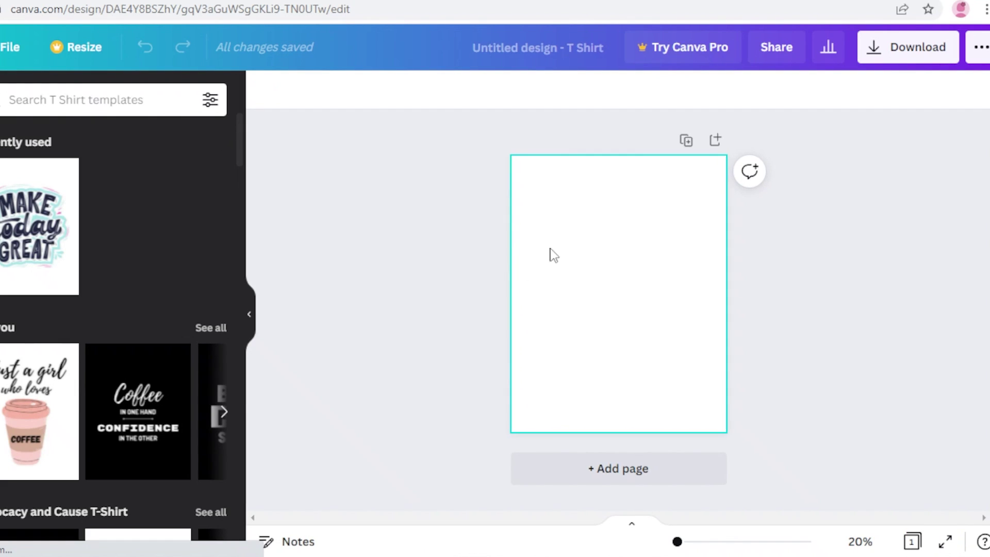
left_click(395, 235)
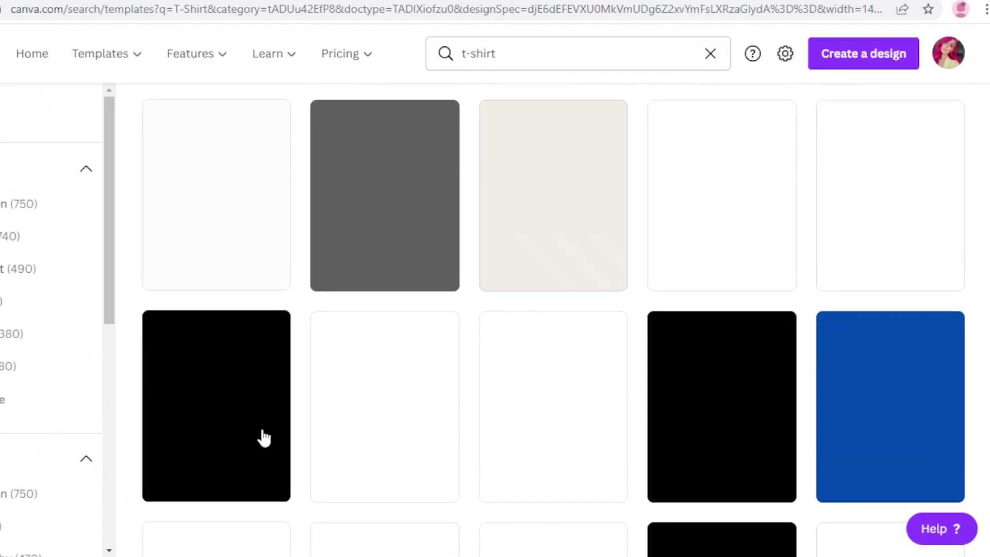
scroll(258, 436, "up", 6)
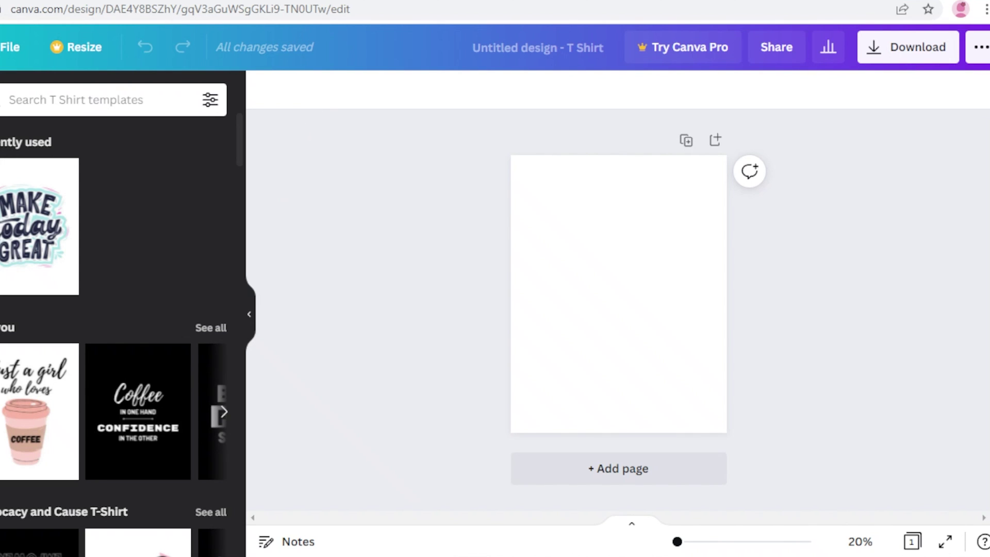
left_click(31, 170)
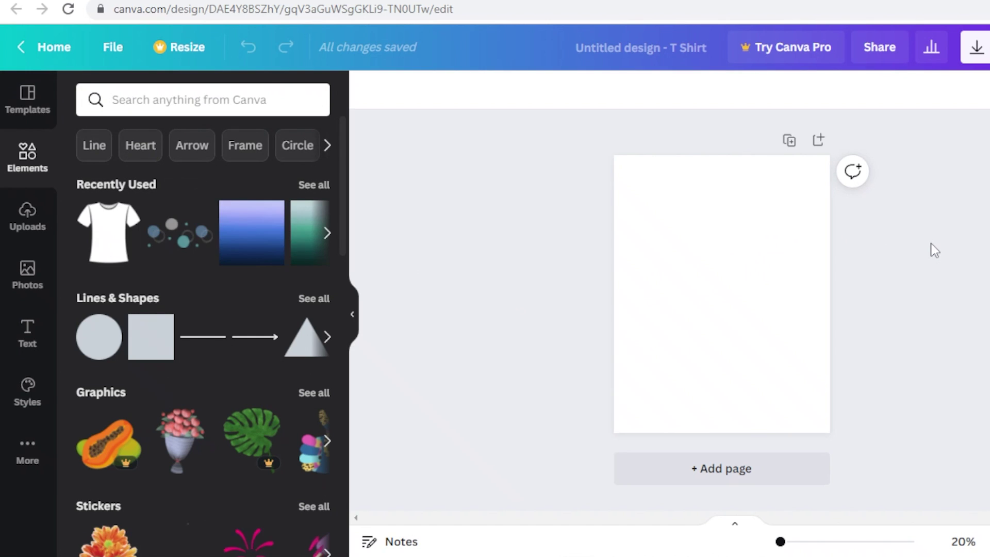
scroll(207, 356, "down", 5)
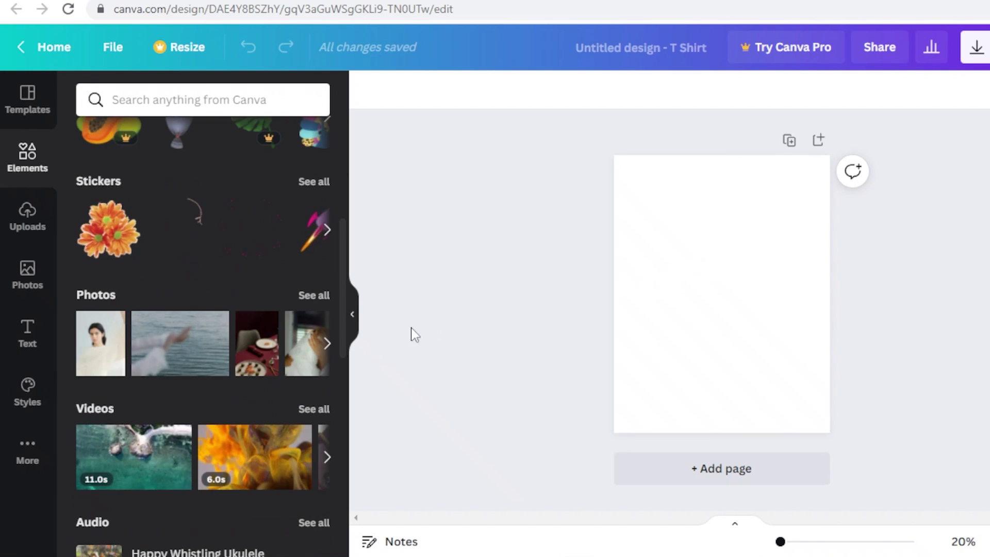
scroll(155, 377, "up", 5)
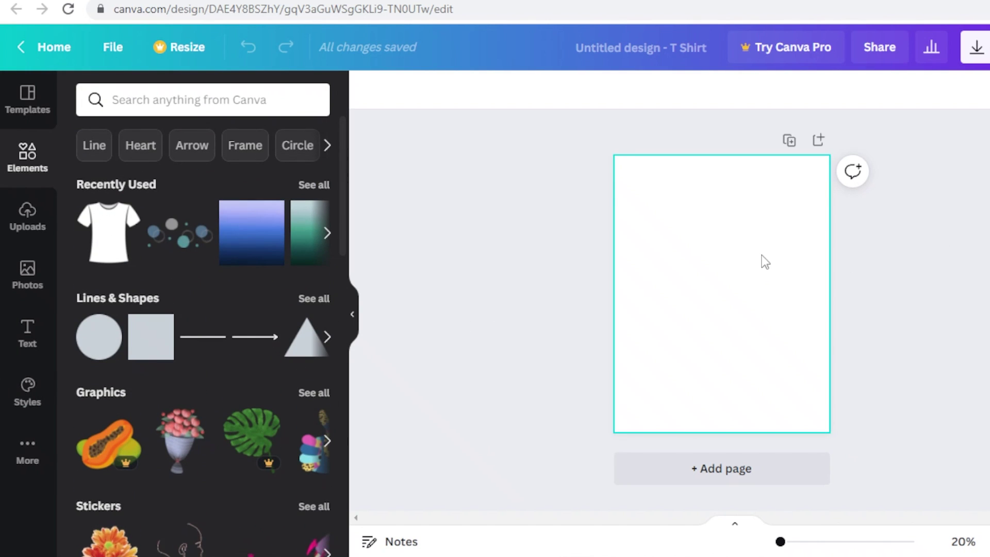
Set the blank T-shirt page's background to a custom solid black
left_click(725, 284)
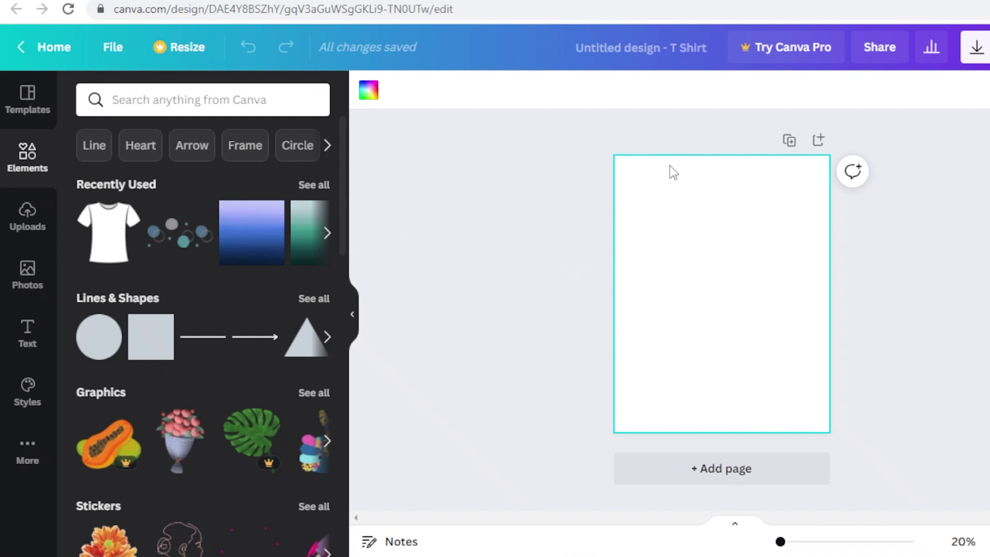
left_click(363, 98)
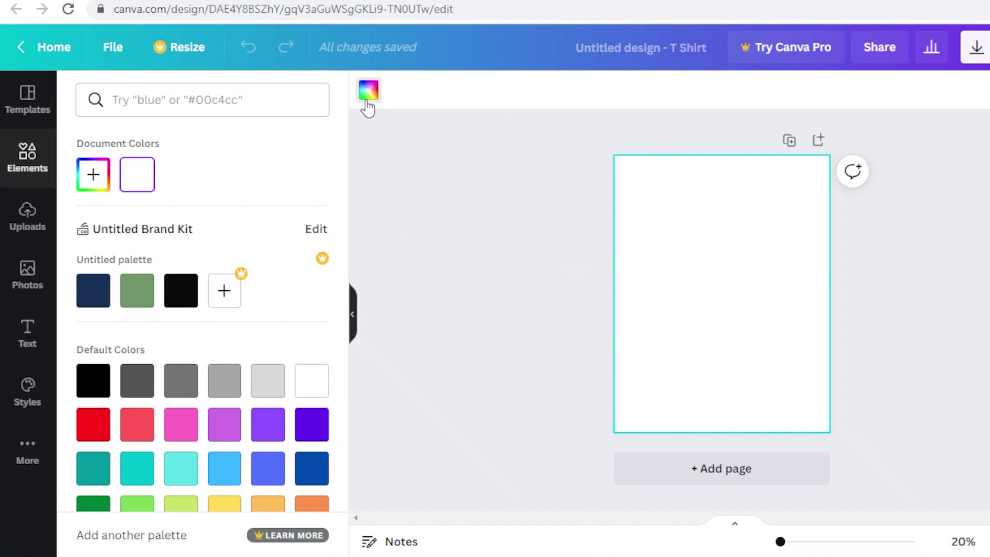
left_click(101, 180)
left_click_drag(146, 237, 286, 322)
left_click(412, 303)
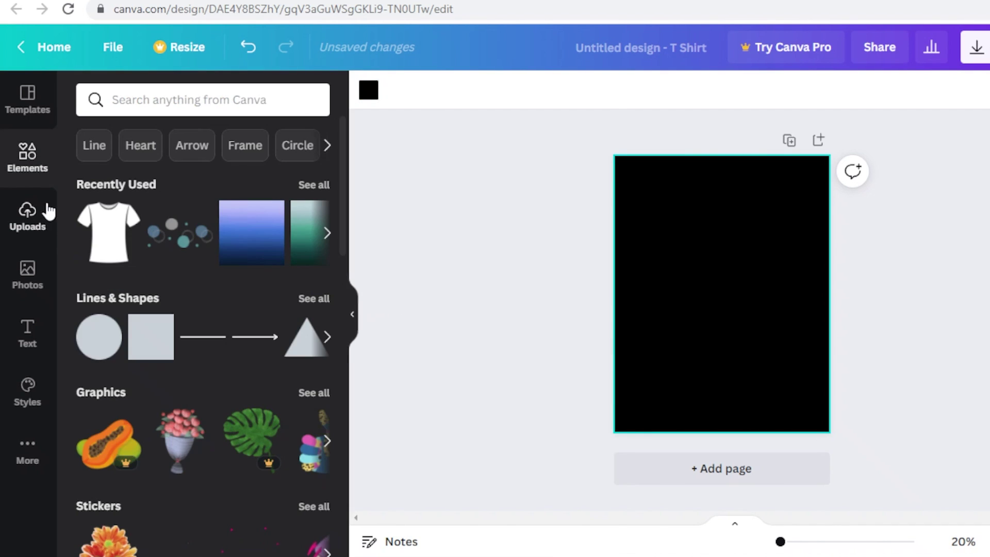
Add the "GAME ON" glitch-style font combination to the black page
left_click(31, 353)
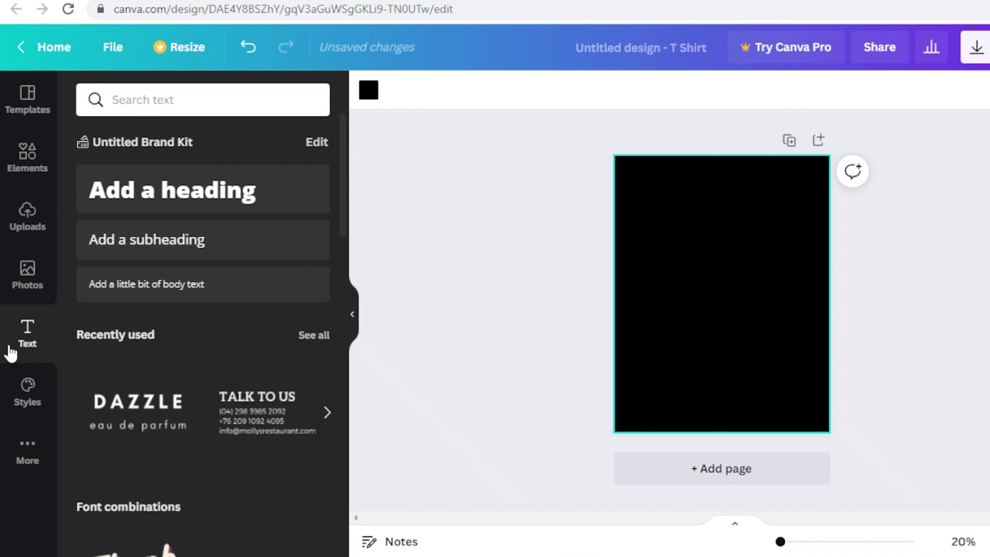
scroll(263, 397, "down", 10)
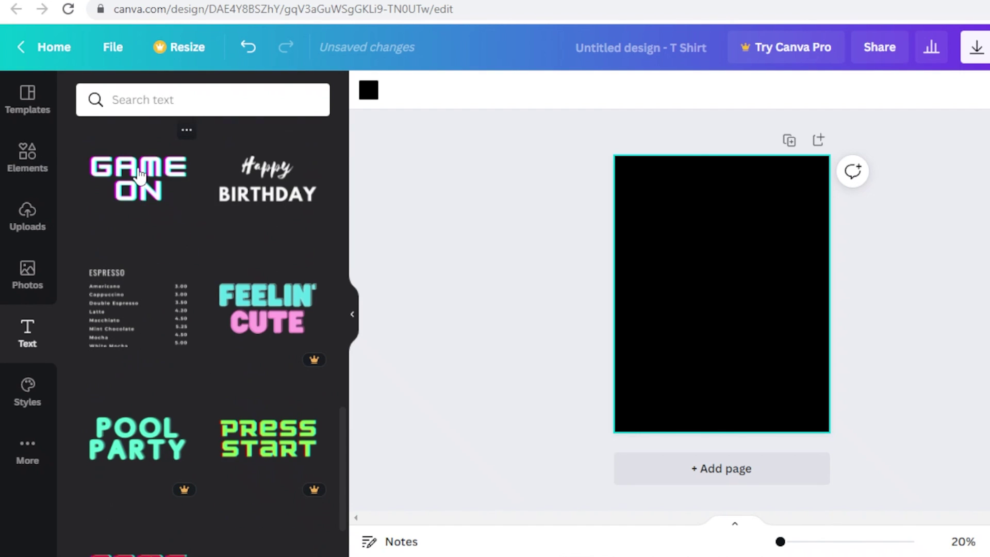
left_click(138, 179)
Replace the "GAME ON" wording with "JANES WORLD"
double_click(703, 287)
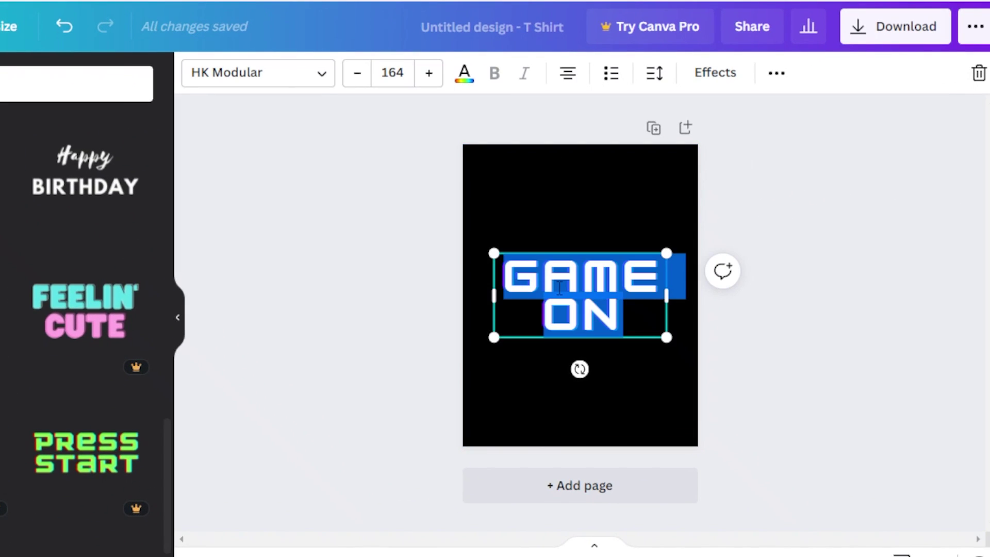
key("BackSpace")
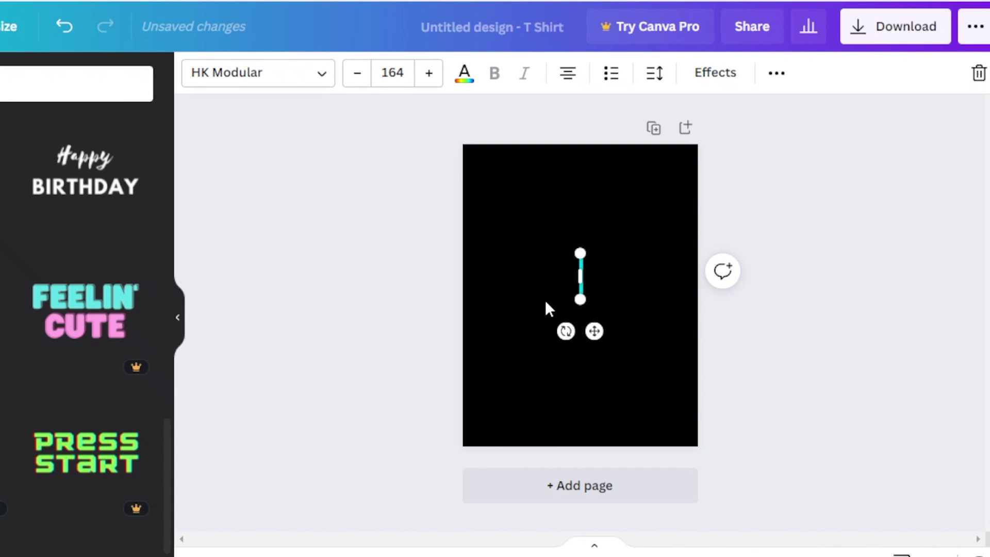
type("O")
key("BackSpace")
type("GA")
key("BackSpace")
key("BackSpace")
type("JANES WORLD")
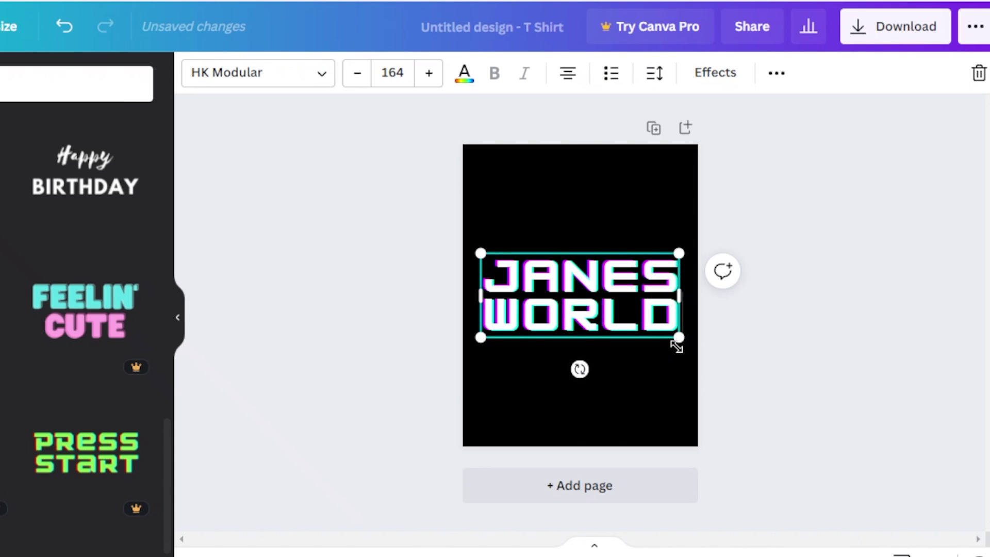
Shrink the "JANES WORLD" text to font size 125 and centre it on the page
left_click_drag(679, 338, 624, 330)
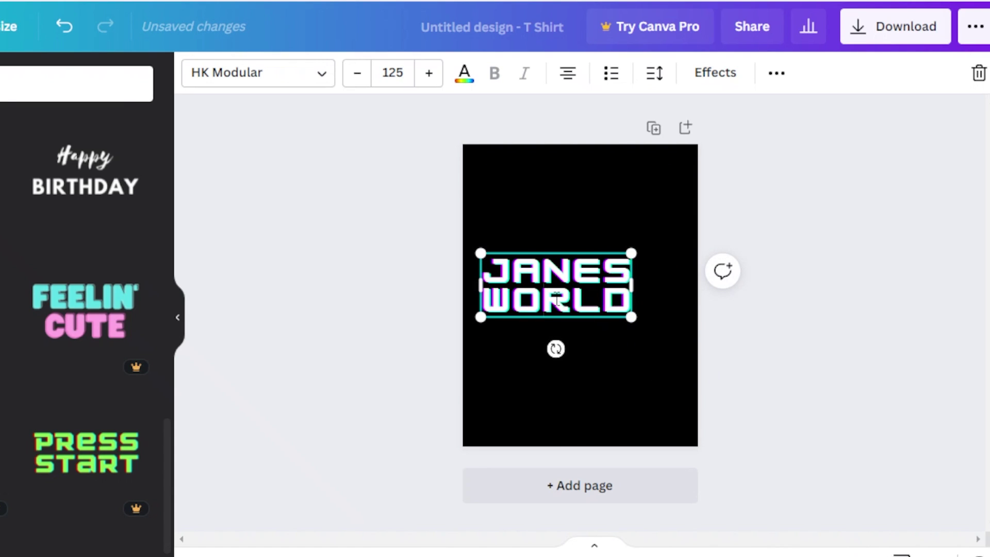
left_click(544, 247)
left_click(540, 272)
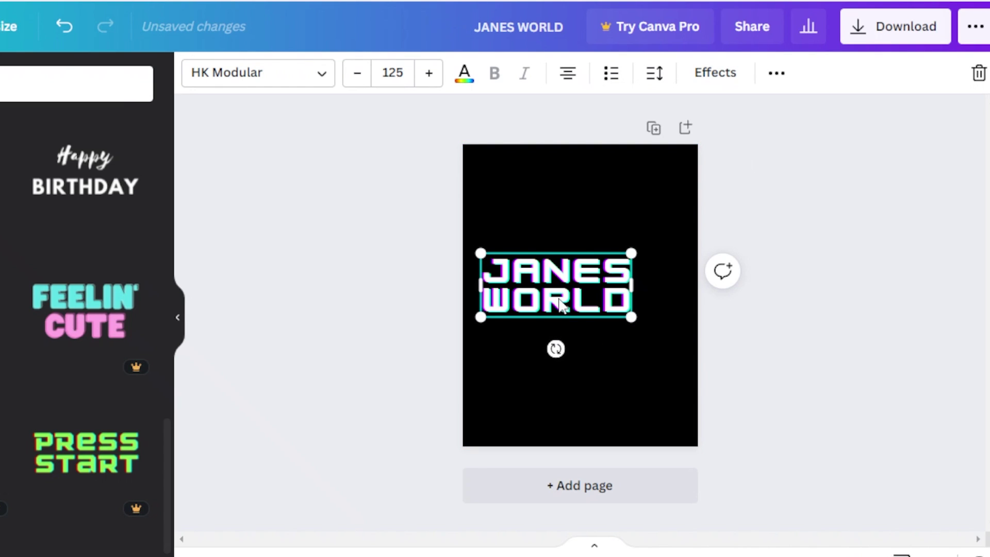
left_click_drag(561, 304, 586, 308)
left_click(778, 277)
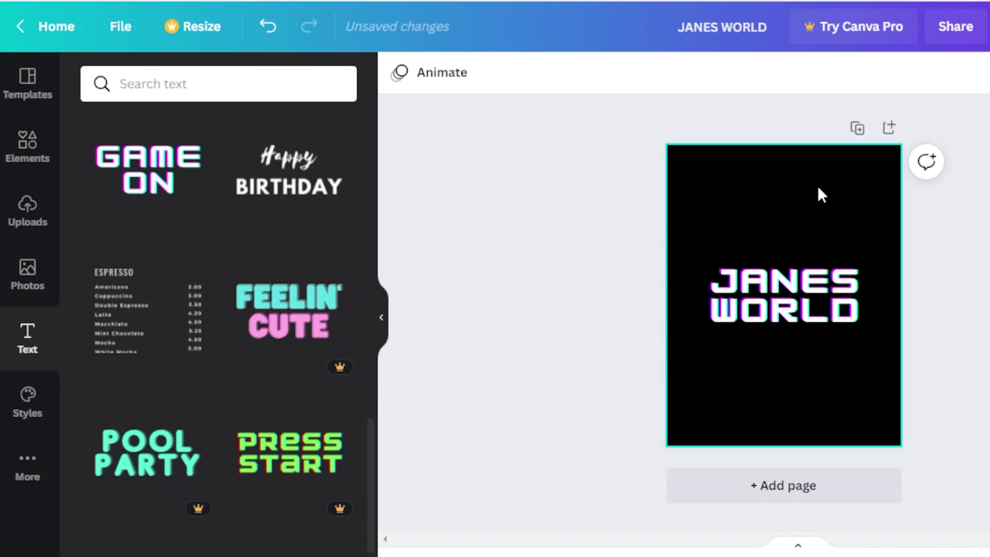
Search the elements library for pattern and limit the results to graphics
left_click(43, 153)
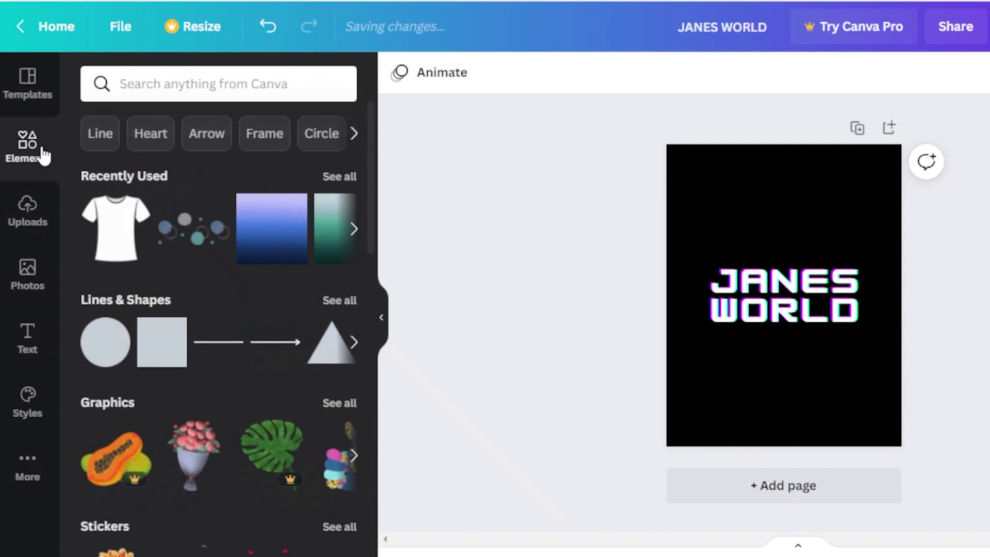
left_click(248, 83)
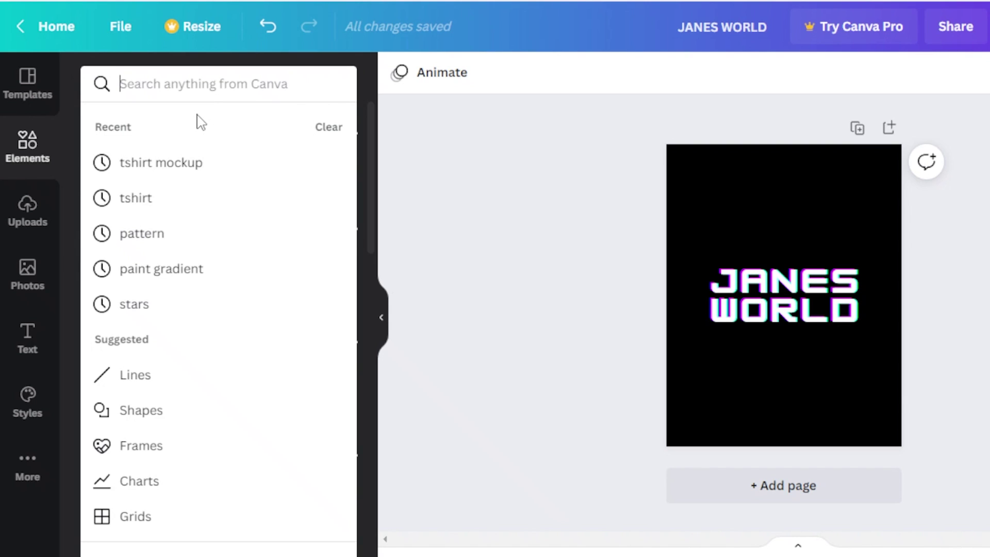
left_click(474, 222)
left_click(233, 70)
type("PATTE")
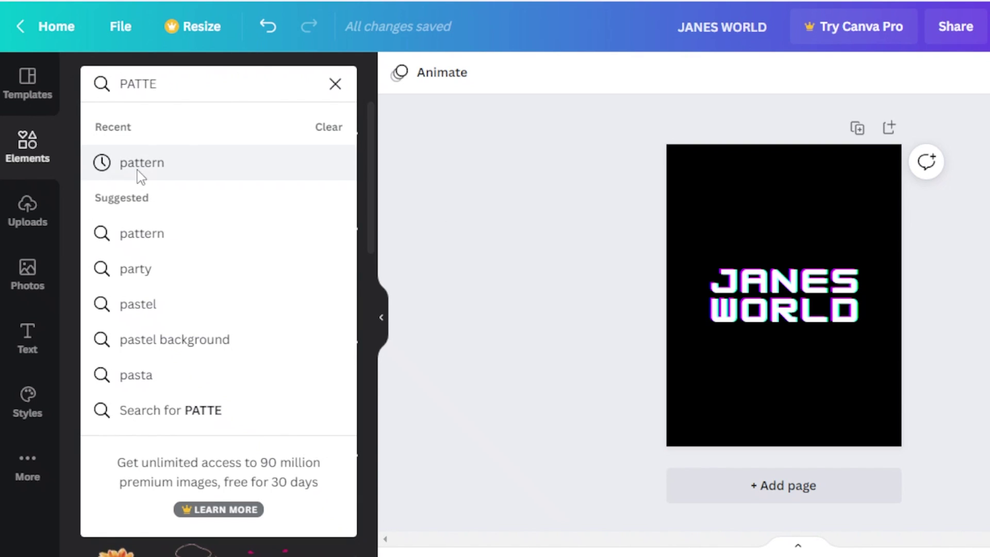
left_click(136, 166)
scroll(188, 395, "down", 7)
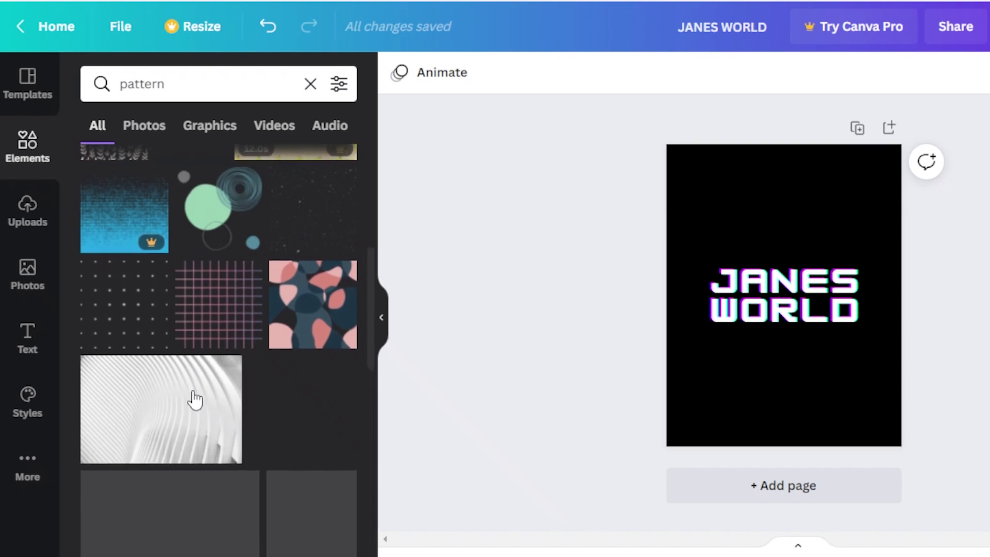
left_click(211, 126)
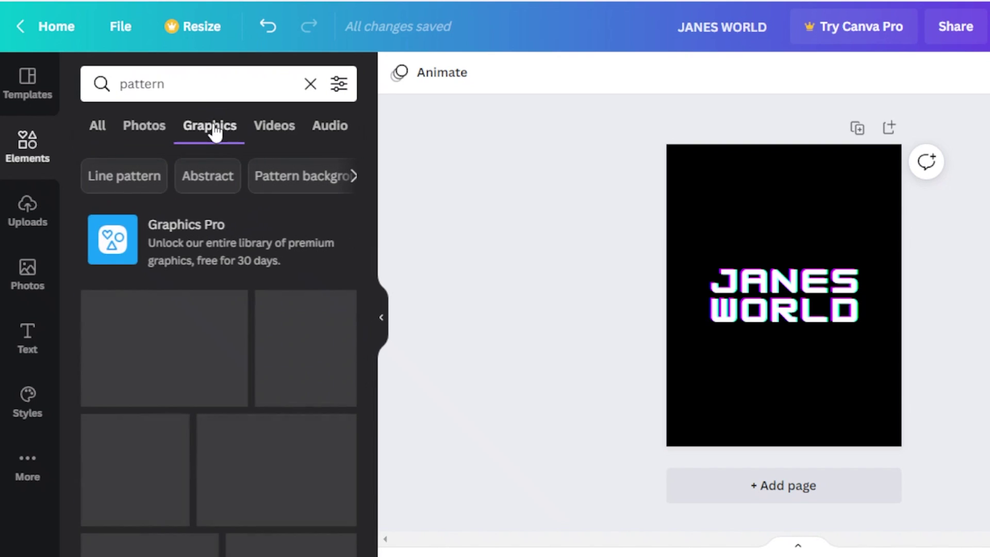
Try the green dotted-line pattern as an enlarged graphic covering the whole page, and delete it
scroll(161, 391, "down", 10)
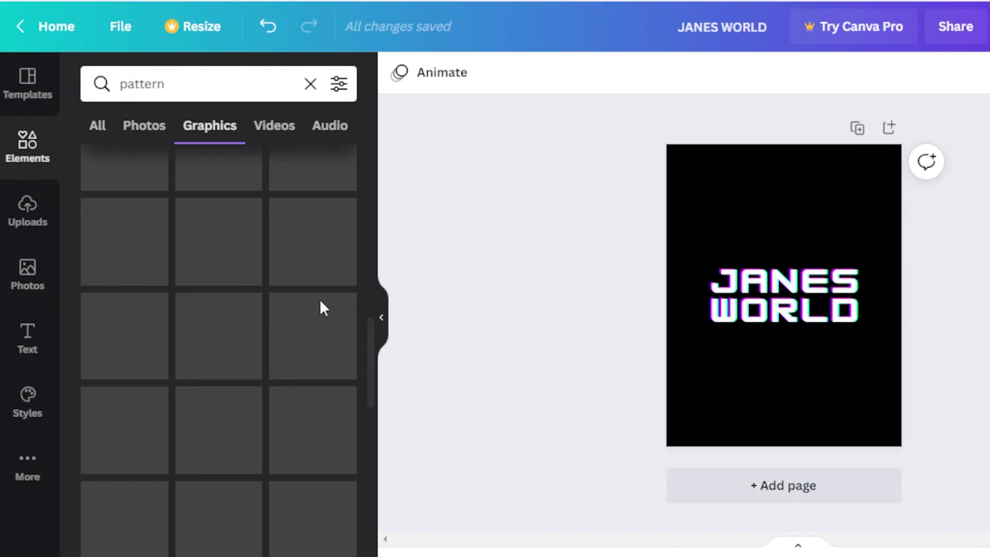
scroll(208, 357, "down", 2)
scroll(274, 353, "up", 3)
scroll(248, 365, "down", 3)
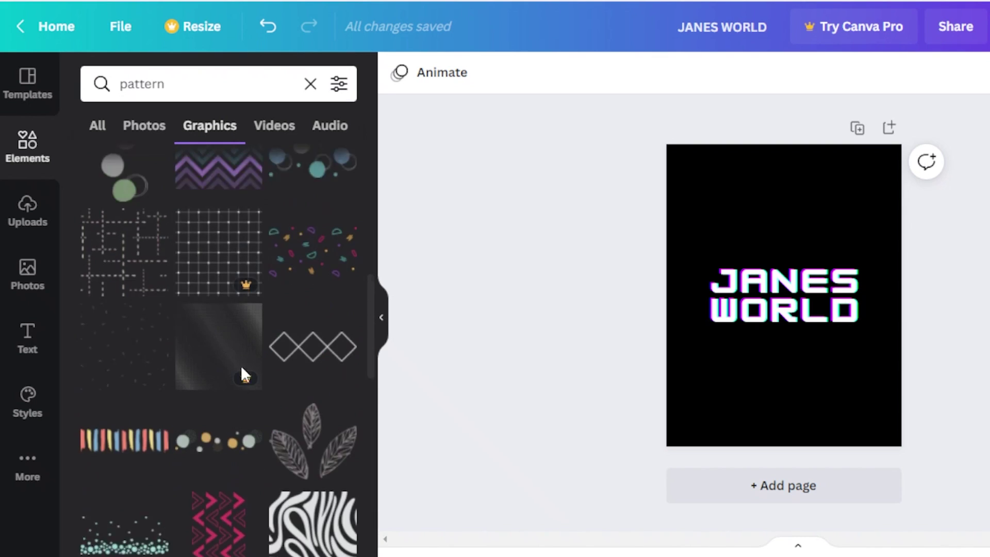
scroll(232, 361, "up", 6)
left_click(226, 356)
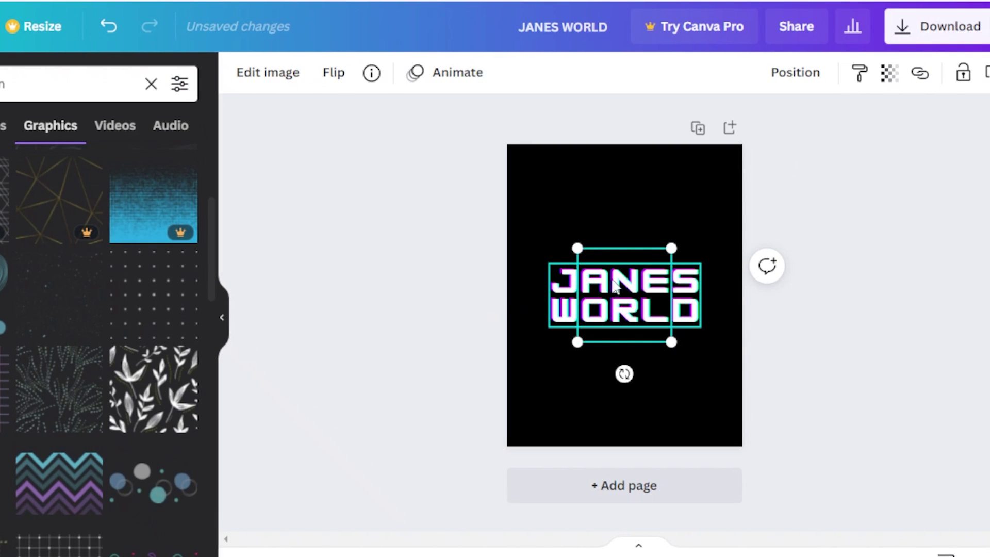
left_click_drag(615, 285, 622, 311)
left_click_drag(701, 387, 727, 397)
left_click(936, 241)
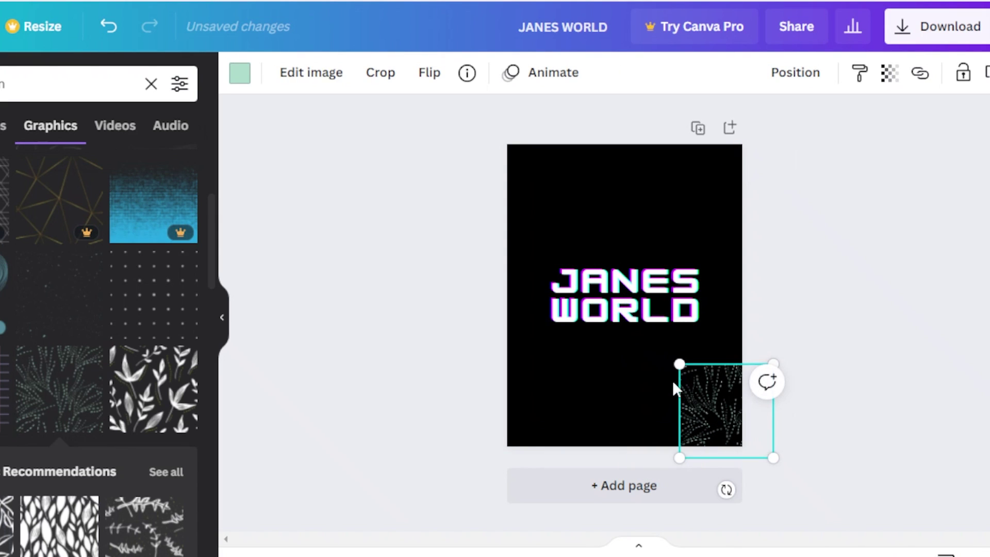
left_click_drag(679, 364, 222, 124)
left_click_drag(577, 372, 606, 384)
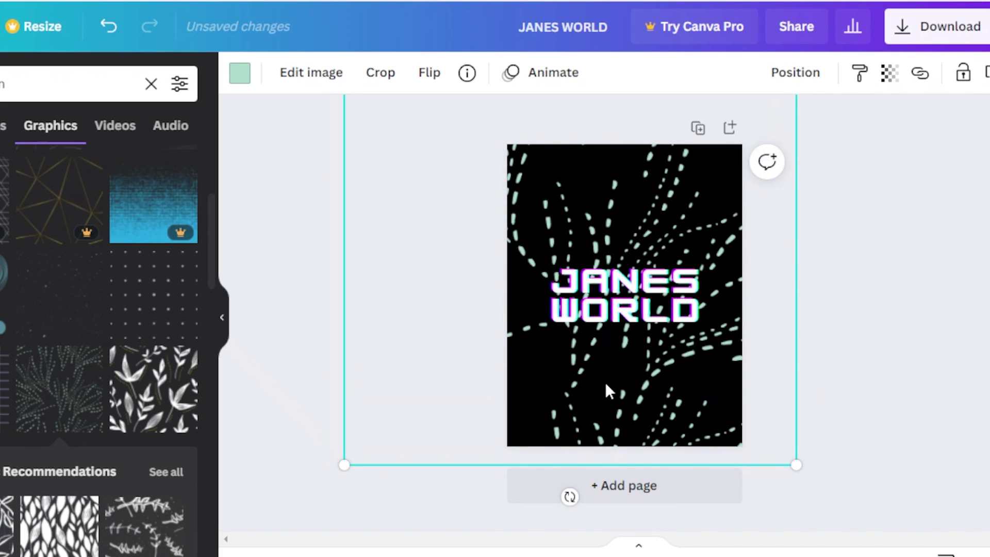
key("Delete")
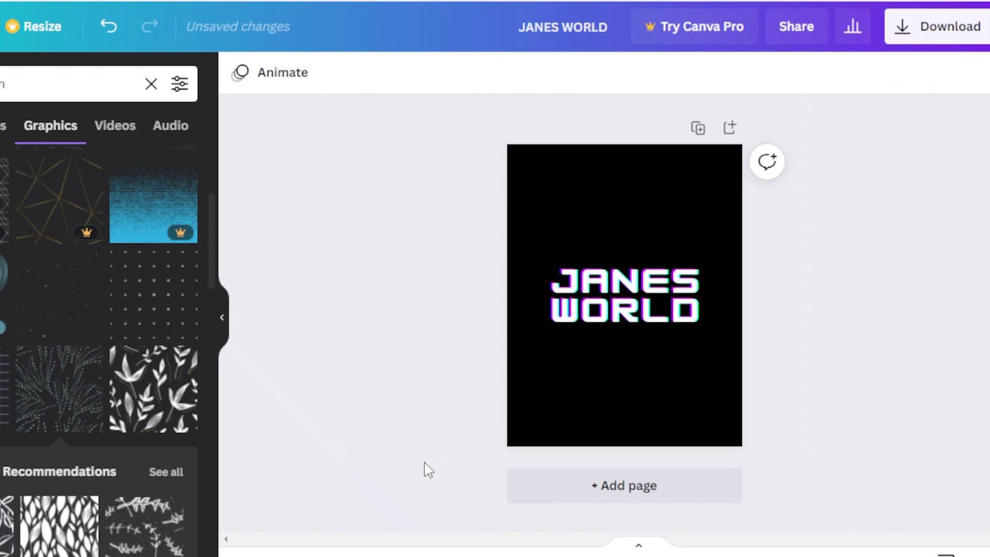
Add the graphic of three outlined diamonds in a row to the page
scroll(39, 417, "down", 6)
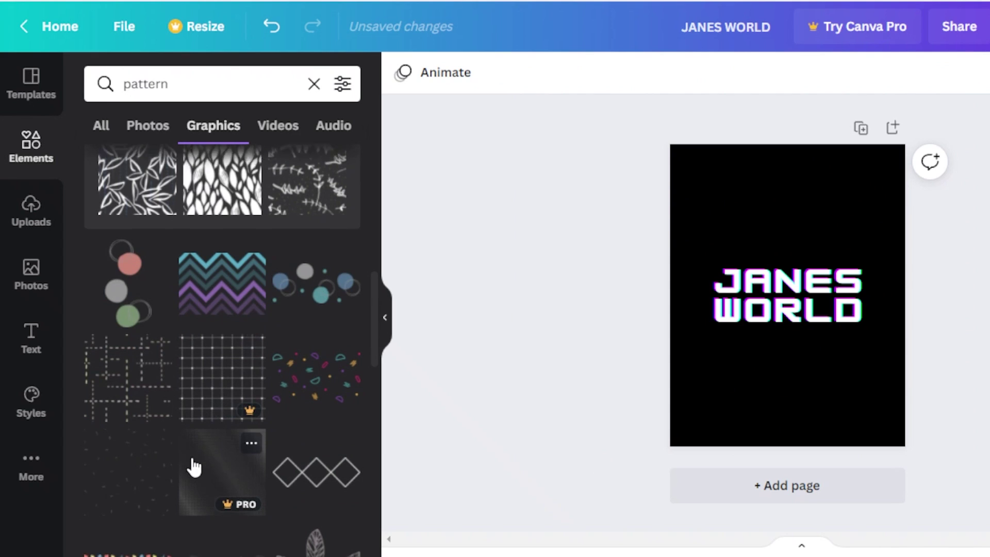
scroll(274, 338, "down", 3)
left_click(312, 305)
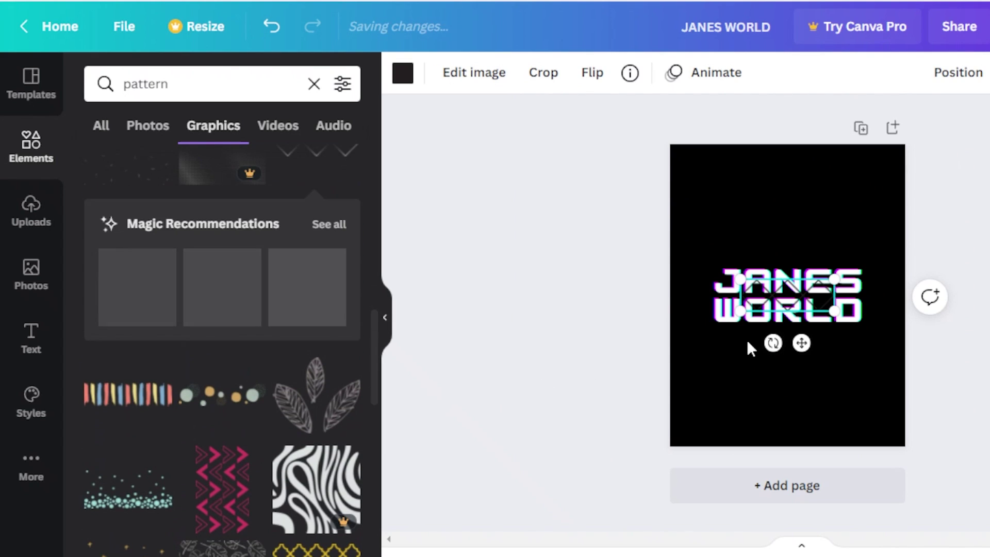
Replace the outlined diamond graphic with the pink arrow pattern graphic and place it in the page's bottom-right corner
left_click_drag(799, 310, 841, 411)
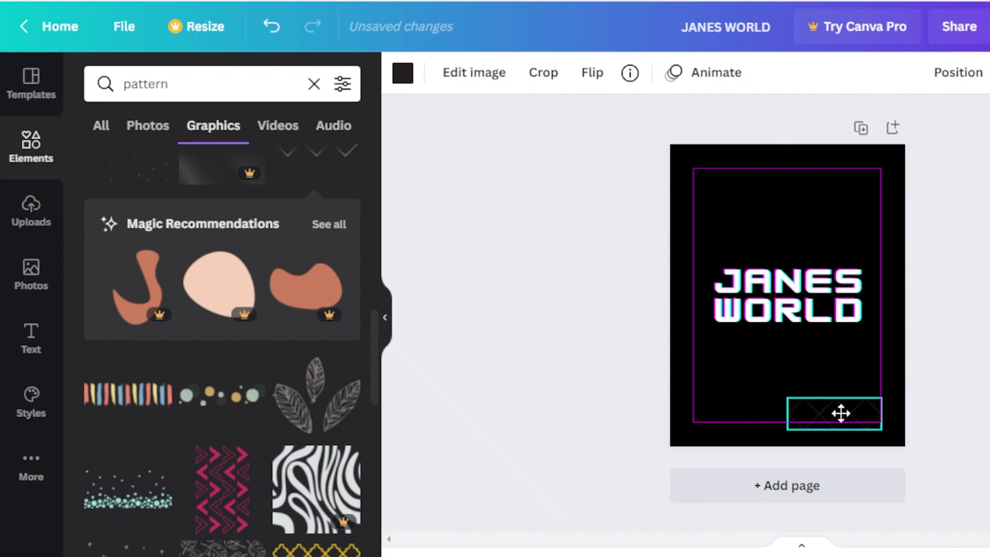
key("Escape")
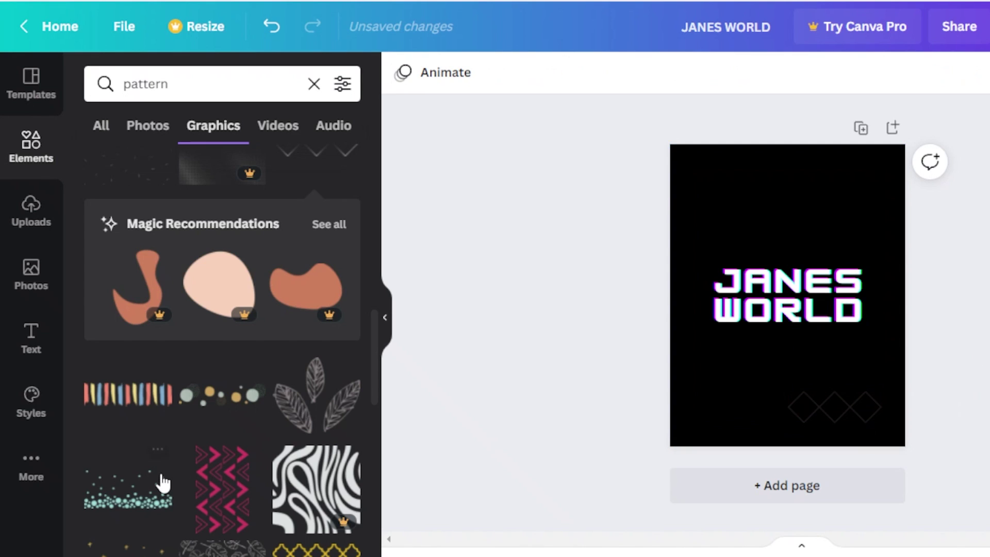
left_click(220, 495)
left_click(852, 412)
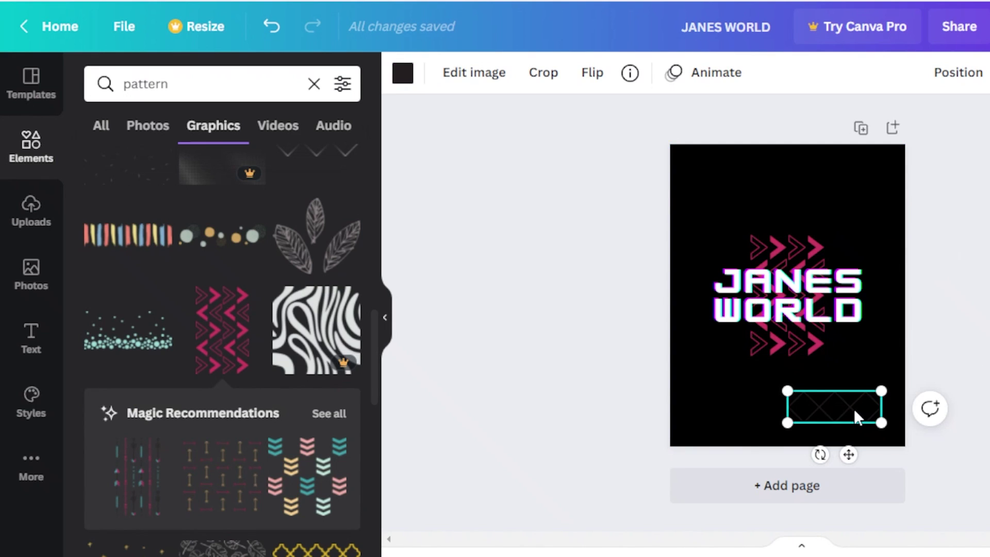
key("Delete")
left_click_drag(789, 354, 869, 431)
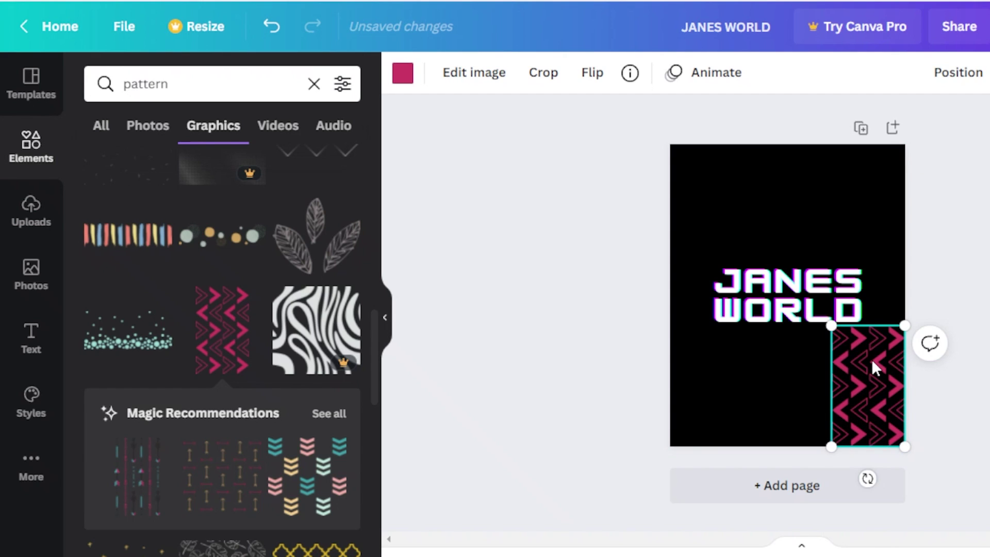
Stack a copy of the arrow pattern above the first one and bring the "JANES WORLD" text to the front
left_click_drag(873, 364, 856, 239)
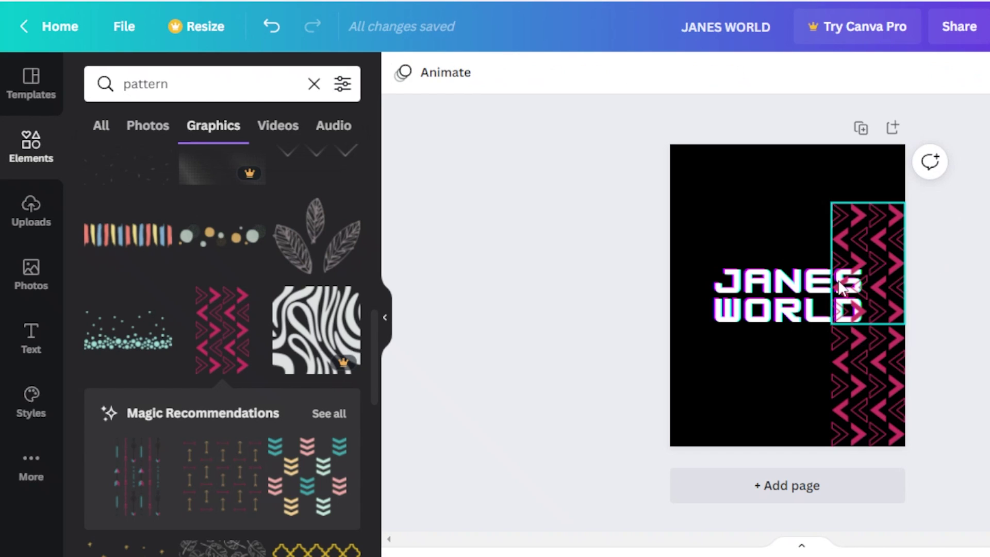
left_click(765, 322)
right_click(765, 324)
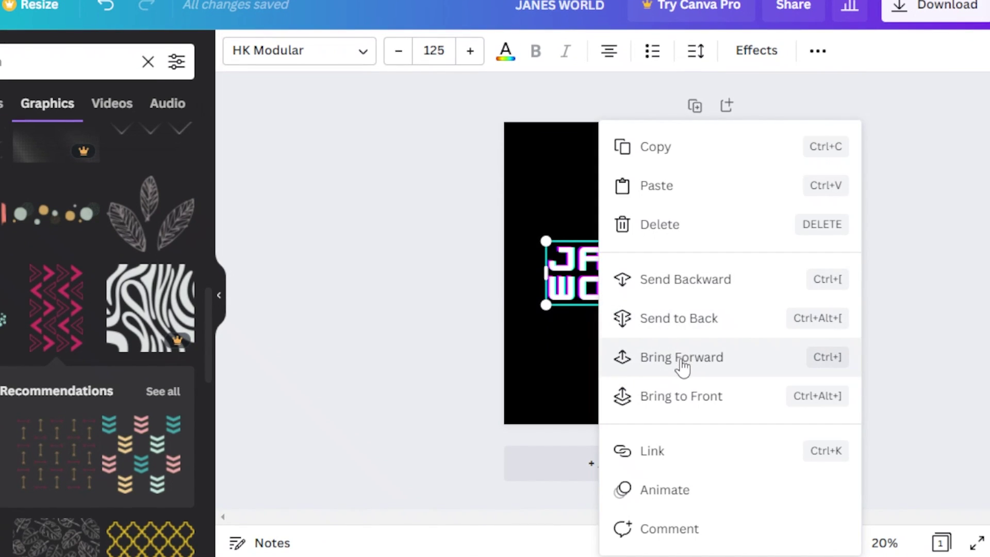
left_click(660, 401)
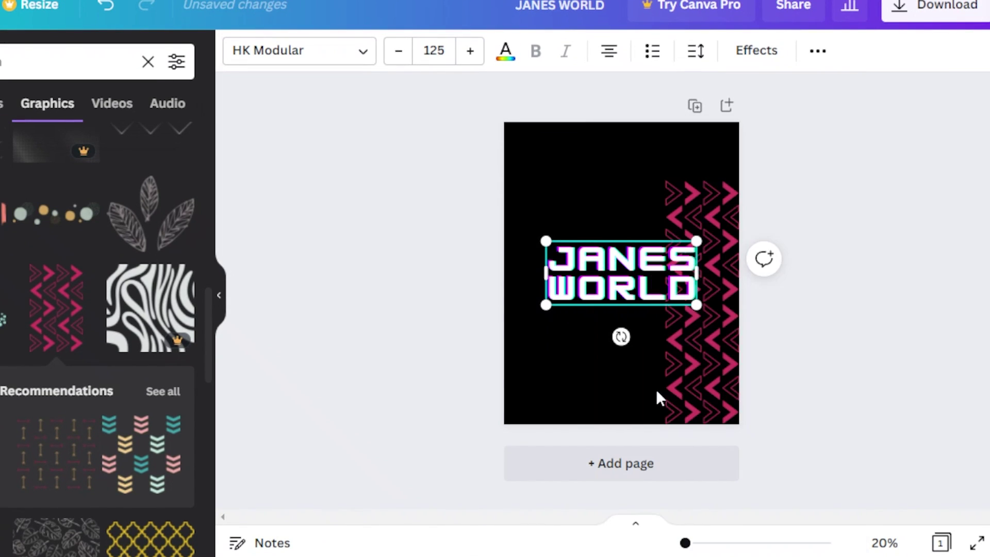
Place another copy of the arrow pattern at the page's top-right corner to complete the column
left_click(703, 227)
left_click_drag(703, 227, 699, 104)
left_click(785, 223)
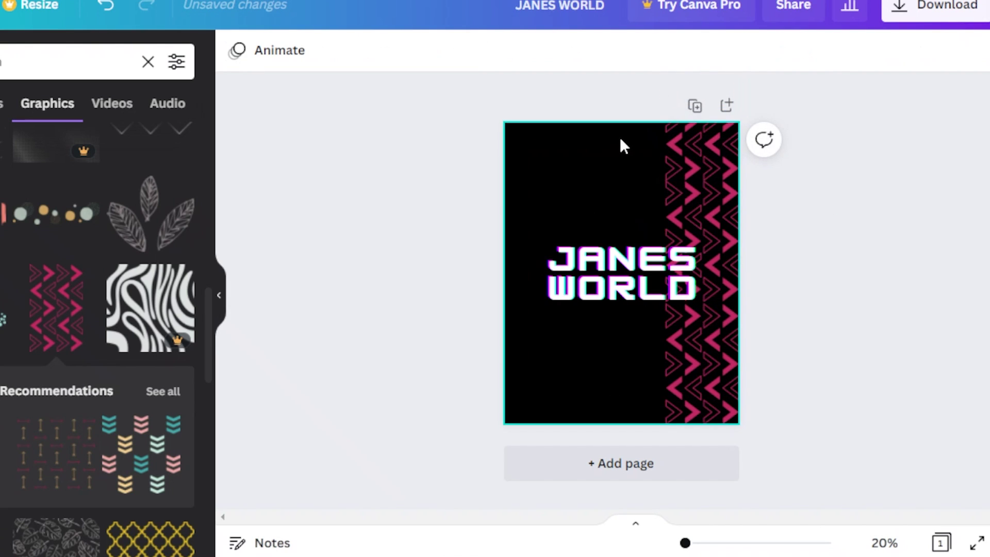
Try copying the pattern column with the text to the page's left edge, and undo it
left_click_drag(652, 134, 718, 413)
left_click_drag(706, 203, 540, 207)
right_click(540, 206)
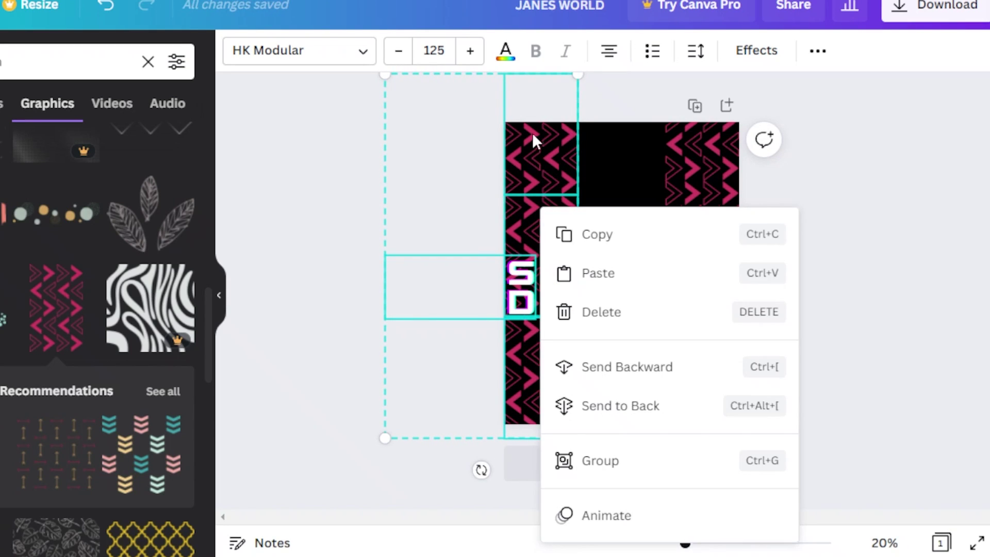
left_click(533, 138)
left_click(970, 310)
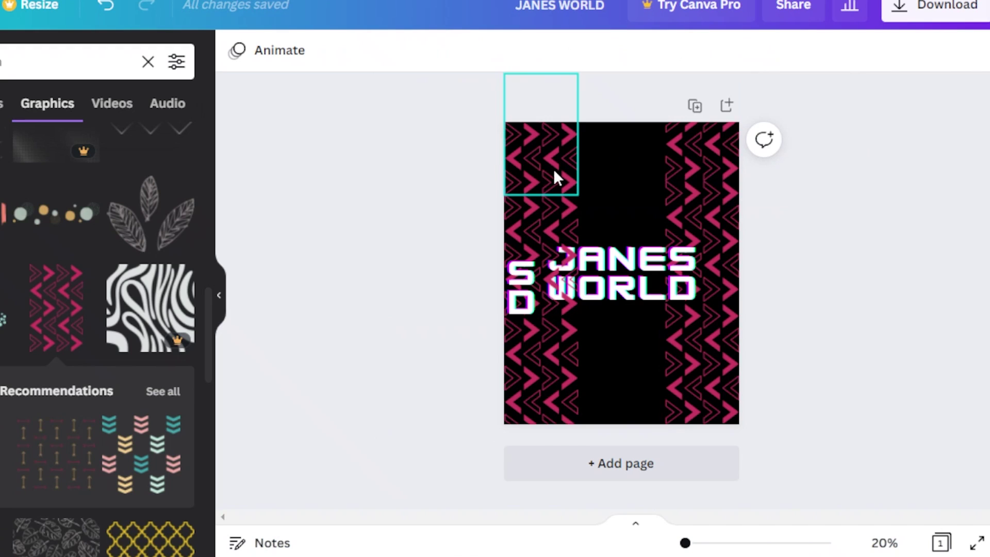
left_click(106, 5)
Move the text aside, duplicate the pattern column without it and place the copy directly beside the original
left_click_drag(608, 283, 507, 182)
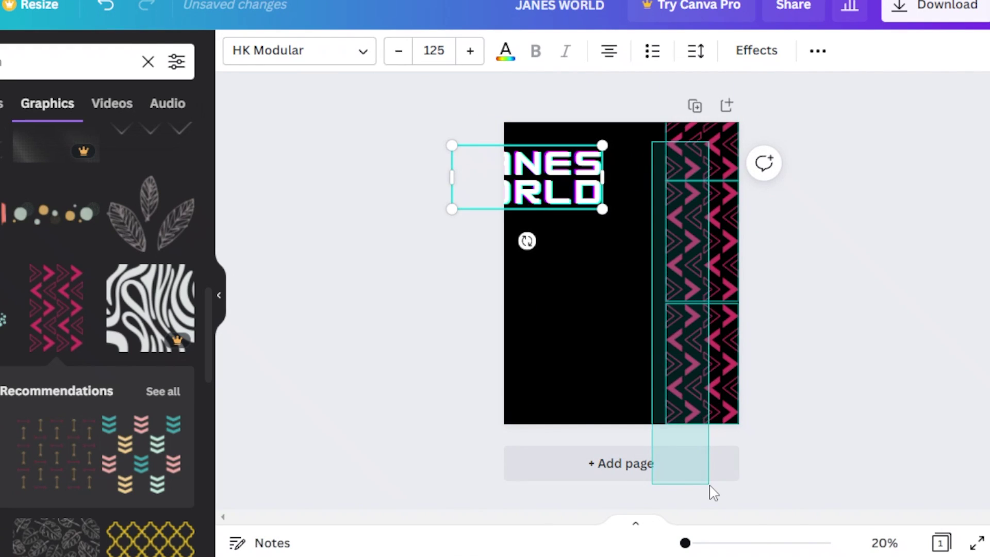
left_click(712, 492)
key("ctrl+d")
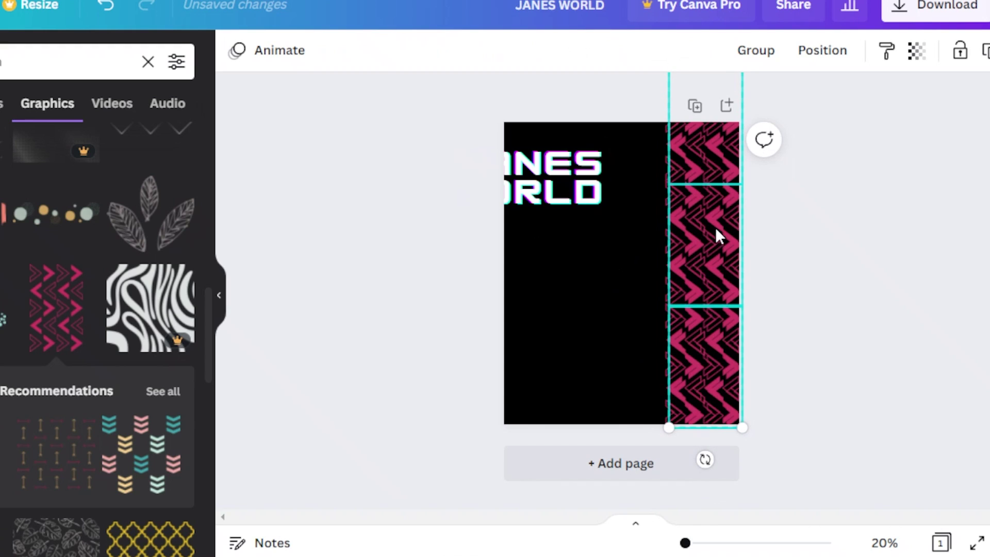
left_click_drag(569, 187, 635, 210)
key("ctrl+z")
key("ctrl+z")
left_click_drag(639, 138, 715, 450)
left_click_drag(690, 278, 609, 289)
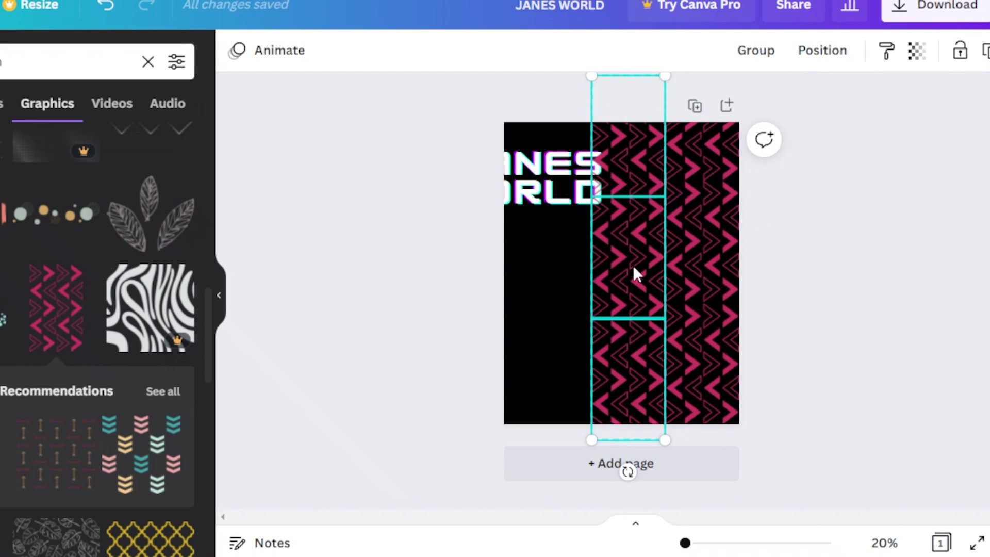
right_click(628, 149)
left_click(832, 93)
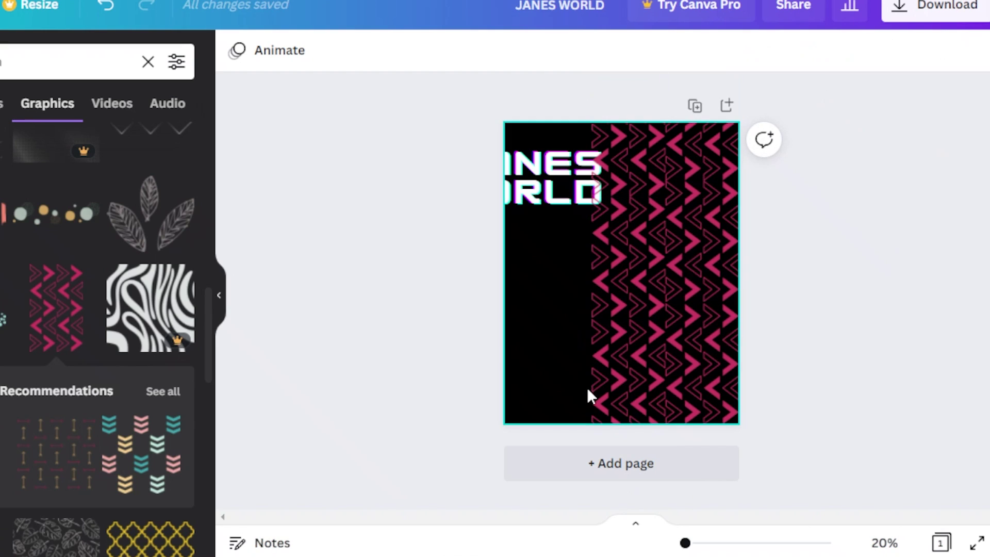
Move the copied pattern column to the page's left edge, level with the right column and free of the text
left_click_drag(578, 406, 618, 380)
left_click_drag(631, 225, 637, 123)
left_click_drag(587, 230, 544, 237)
left_click(518, 260)
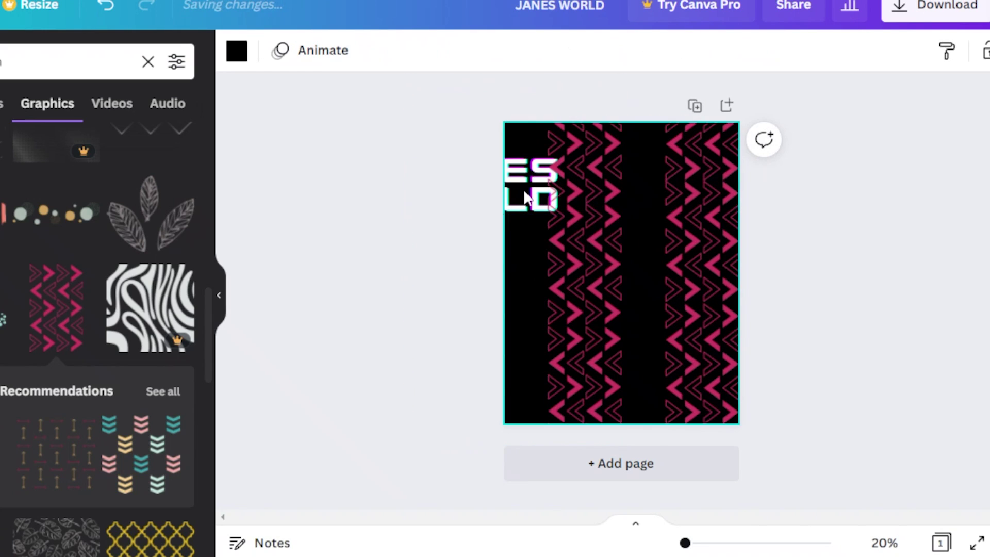
left_click_drag(541, 193, 760, 239)
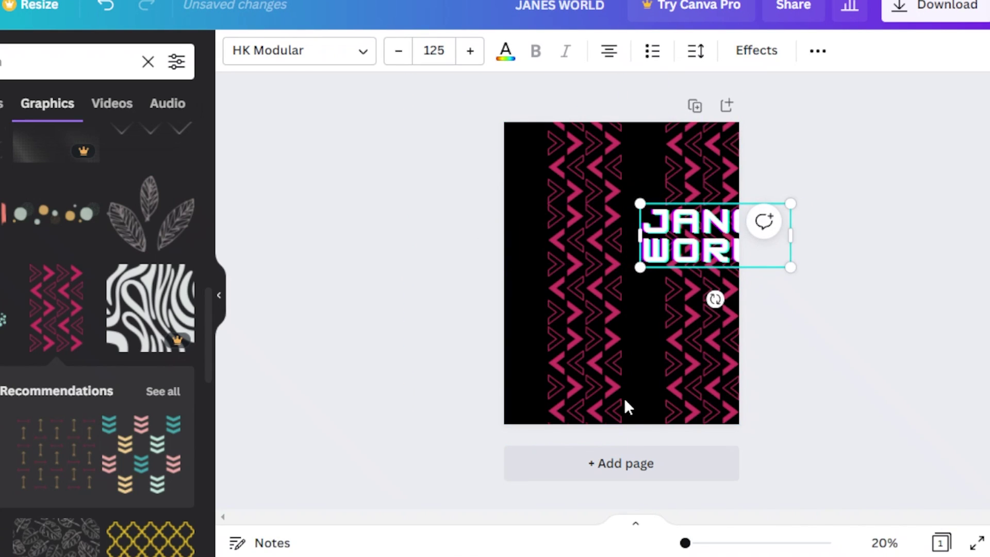
left_click_drag(540, 402, 578, 151)
left_click_drag(596, 236, 559, 239)
left_click(856, 203)
Centre the "JANES WORLD" text between the two pattern columns and bring it to the front
left_click_drag(710, 256, 625, 285)
right_click(621, 292)
left_click(703, 404)
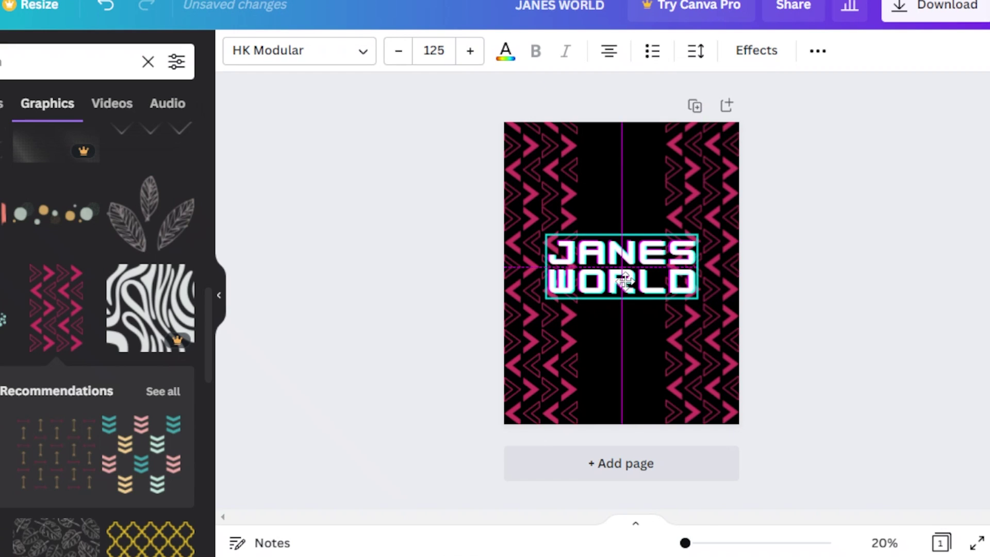
left_click(958, 221)
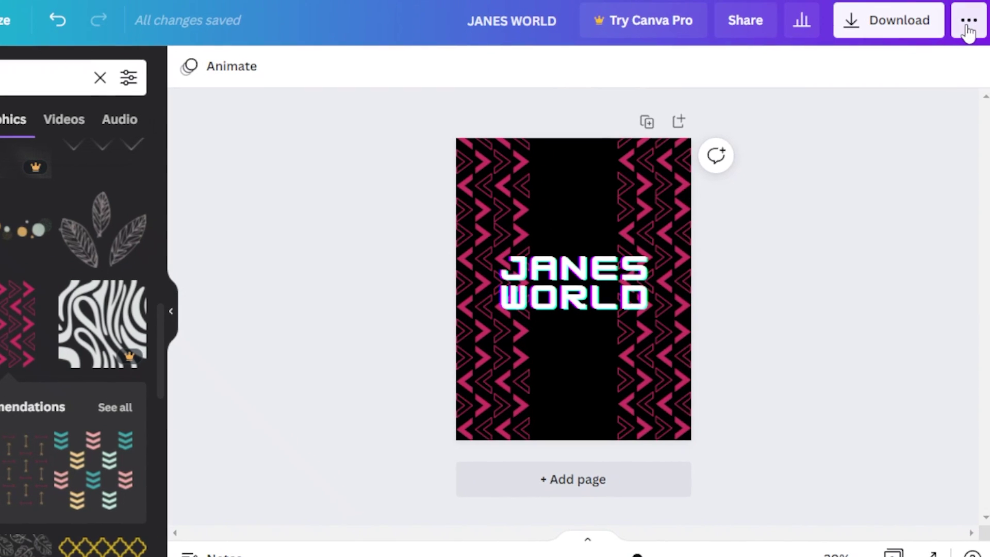
Search the publishing options for mock, save the design to Smartmockups and view it there
left_click(989, 5)
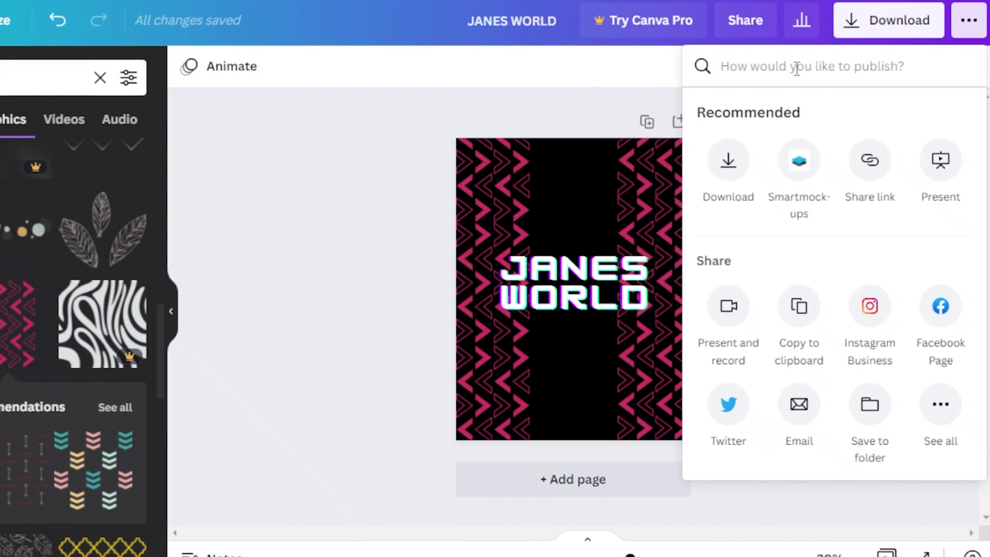
type("mi")
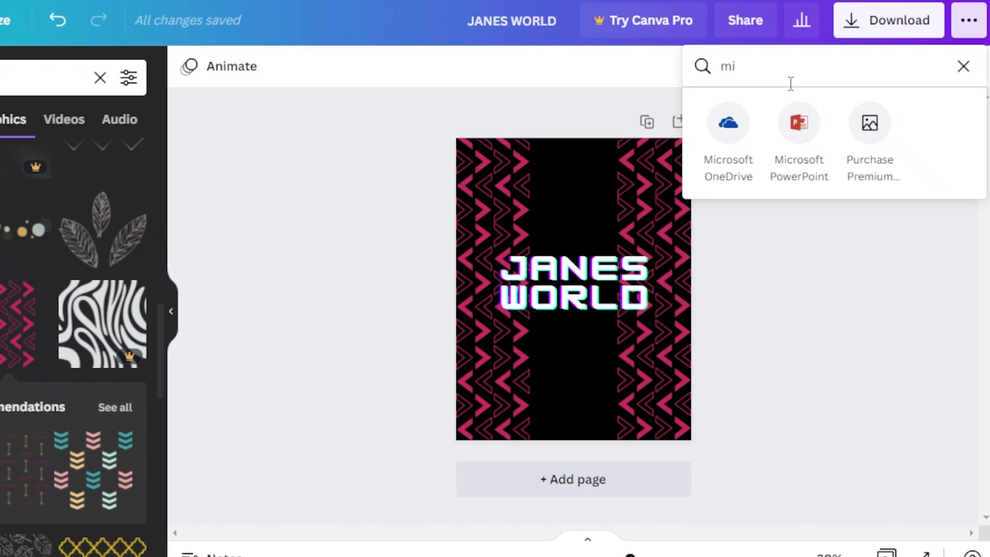
key("BackSpace")
type("ock")
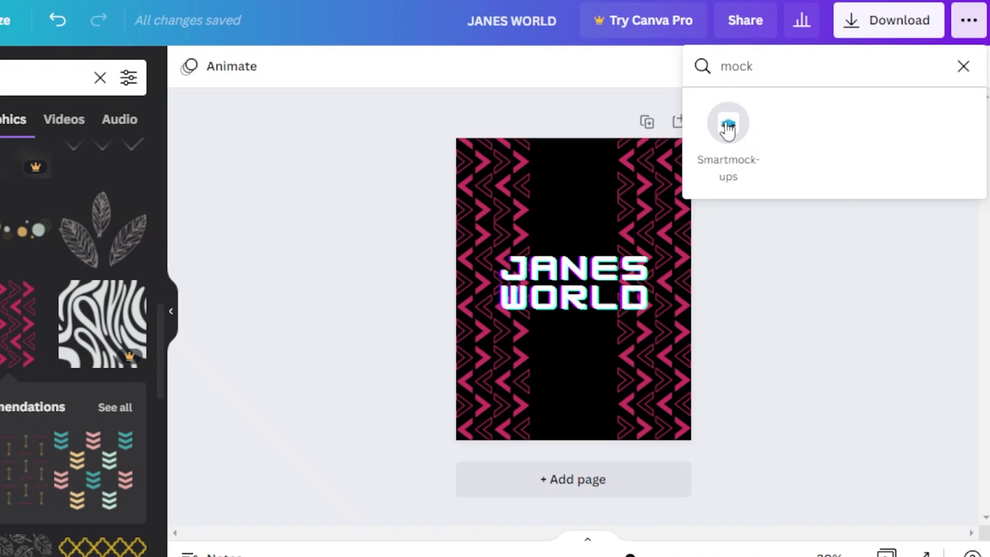
left_click(728, 127)
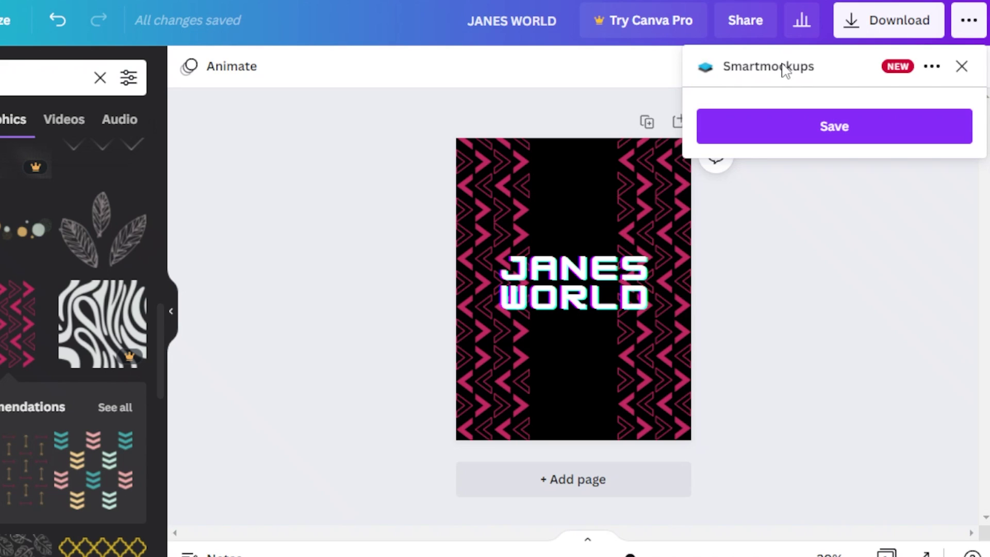
left_click(824, 132)
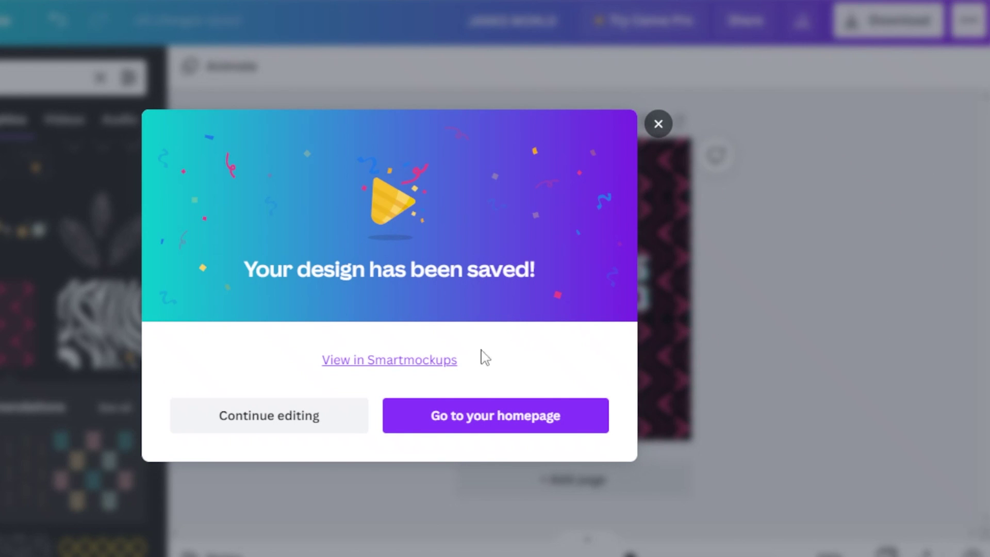
left_click(355, 364)
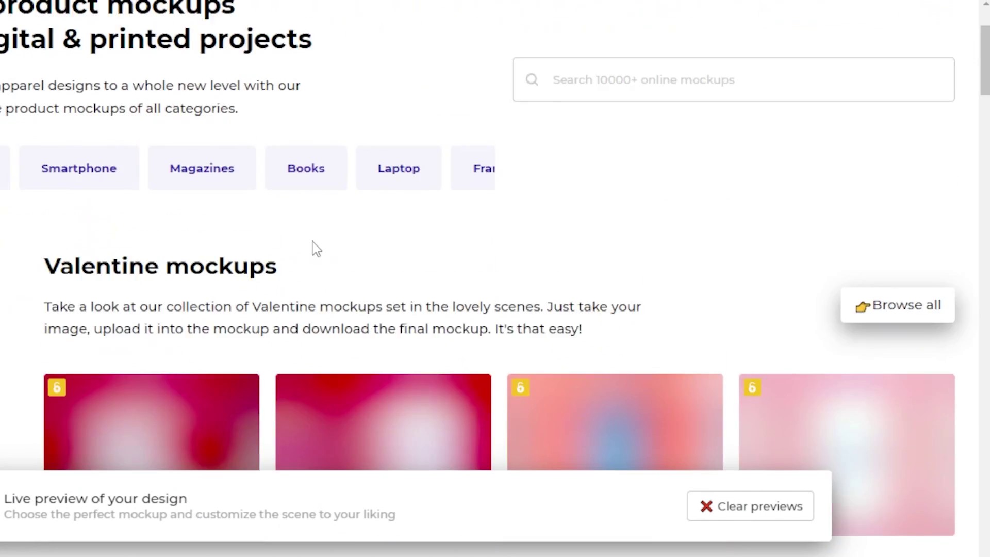
Open the T-shirts category of the apparel mockups
scroll(332, 270, "down", 4)
scroll(331, 270, "up", 6)
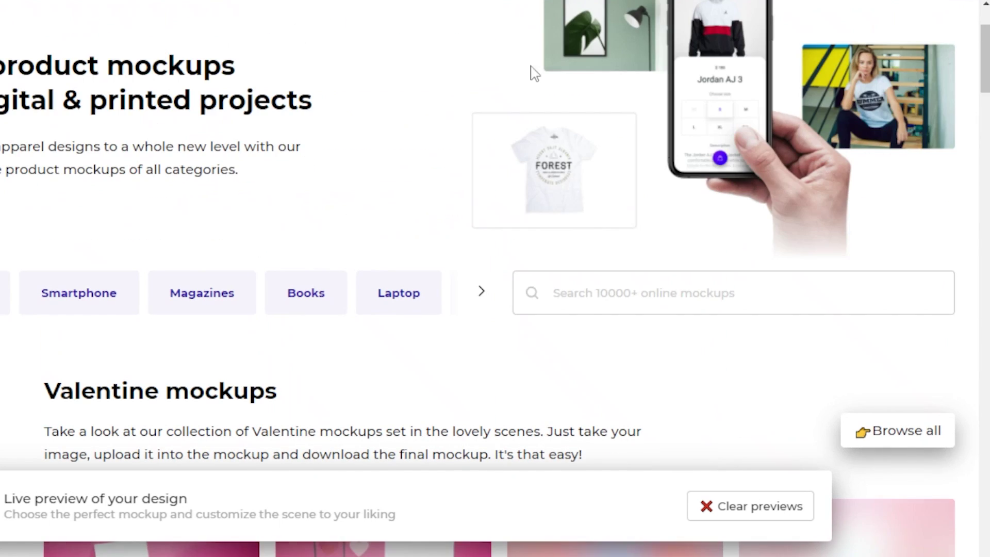
scroll(398, 284, "up", 3)
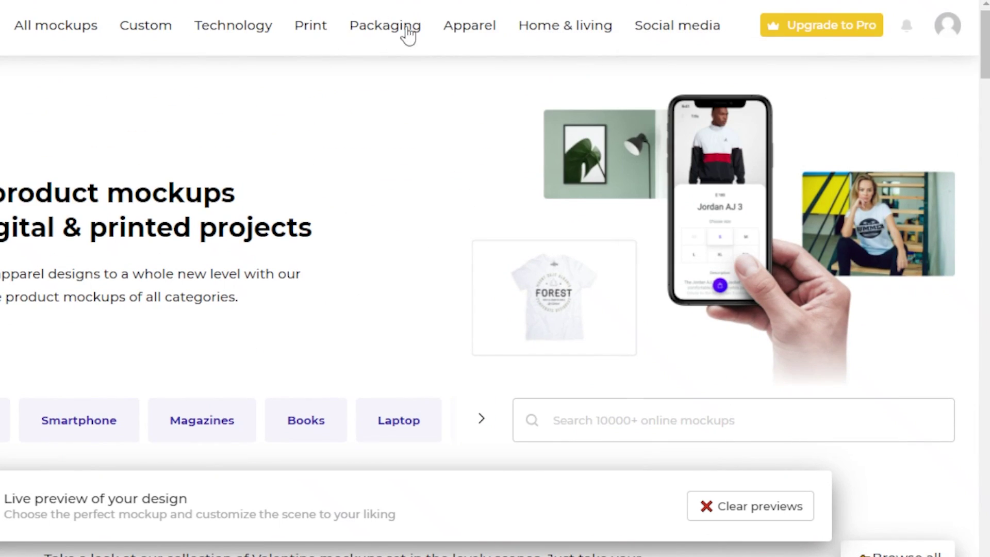
mouse_move(469, 40)
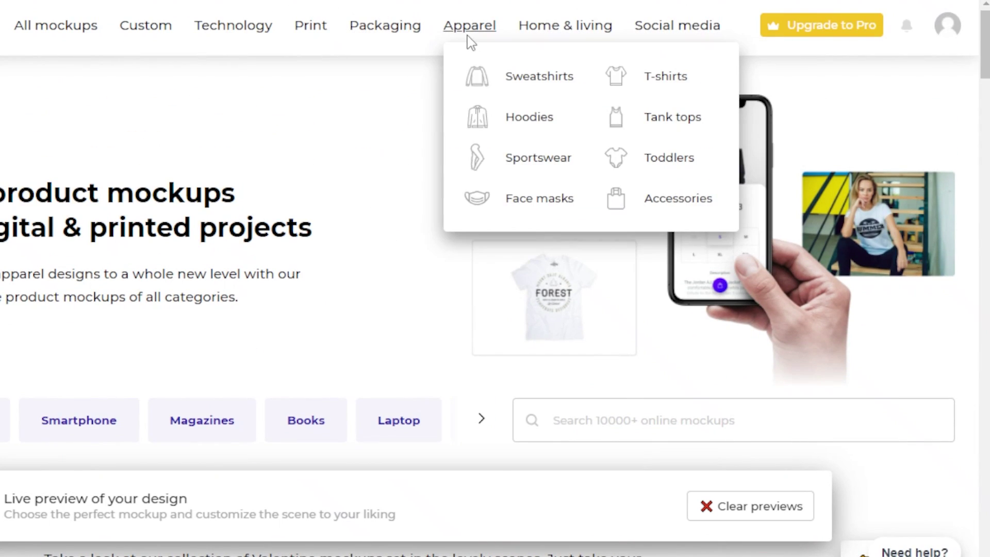
left_click(648, 79)
Examine how the design looks in the T-shirt mockup previews
scroll(513, 206, "down", 6)
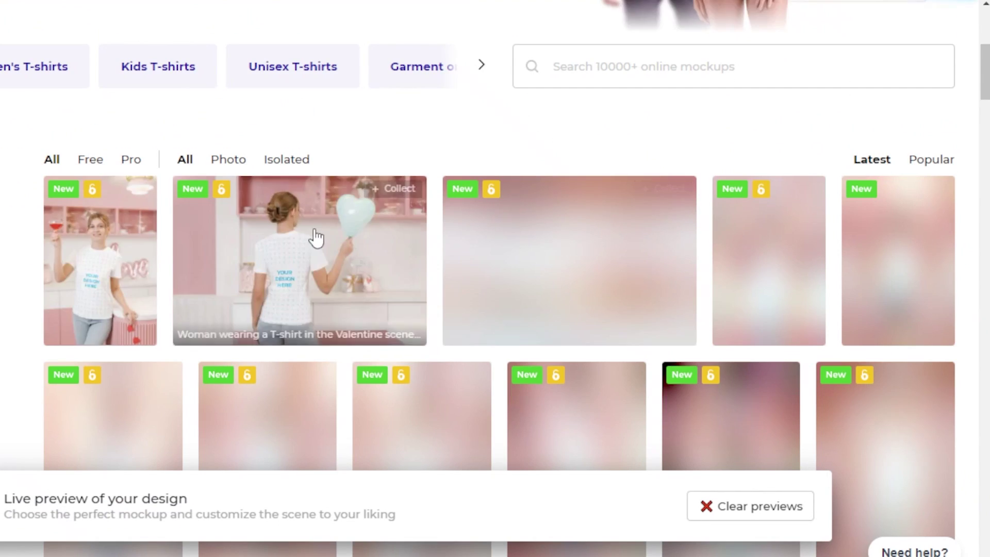
scroll(316, 239, "down", 3)
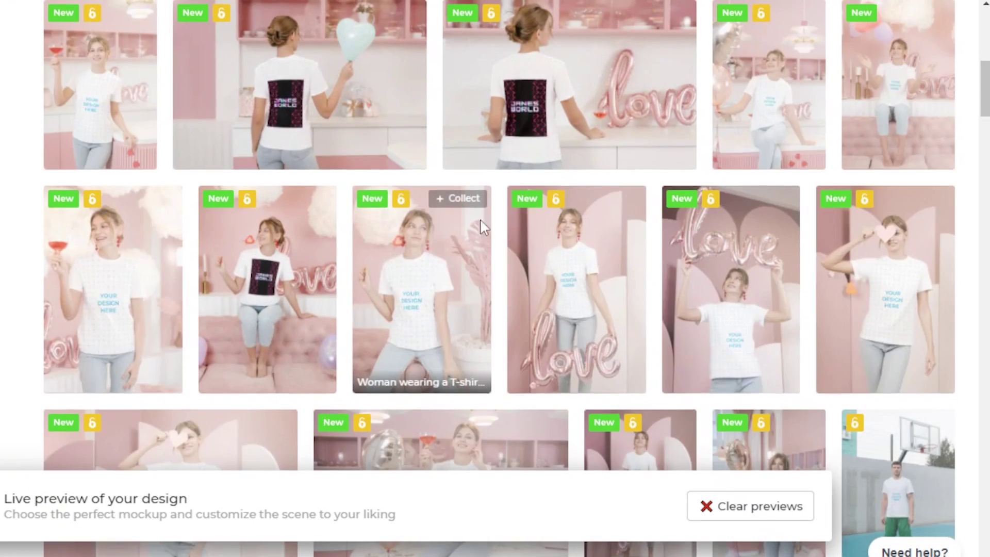
scroll(810, 249, "up", 1)
scroll(586, 117, "down", 5)
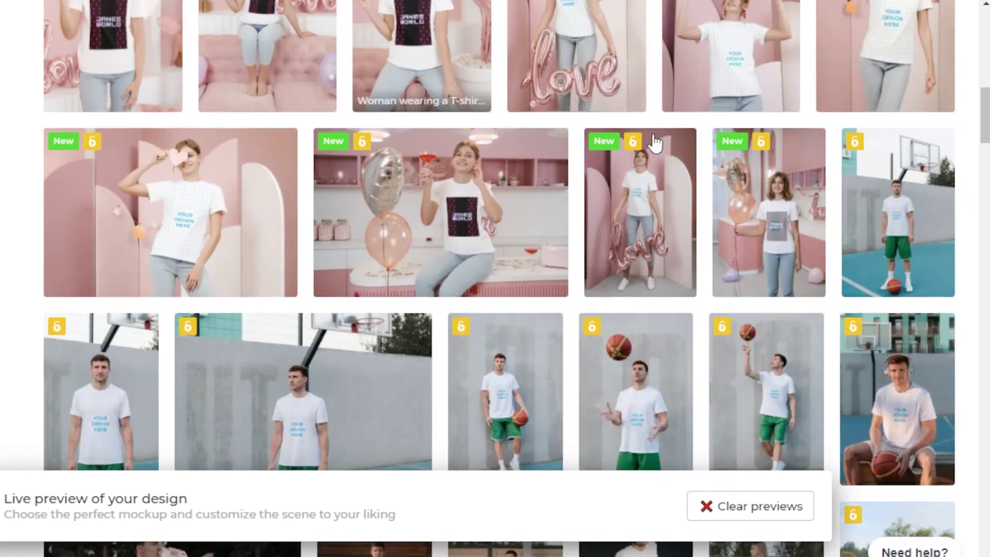
scroll(535, 210, "up", 1)
scroll(436, 238, "up", 5)
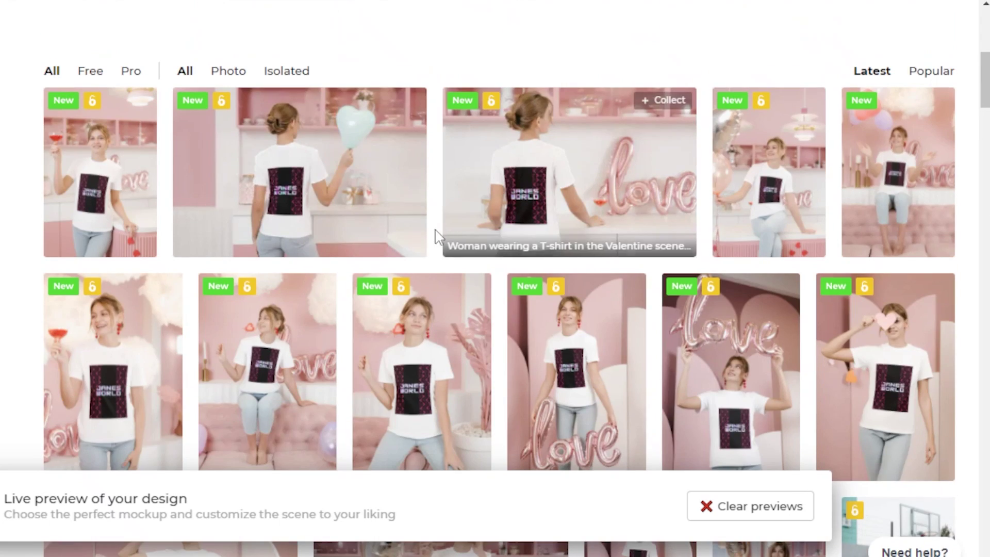
scroll(552, 175, "down", 6)
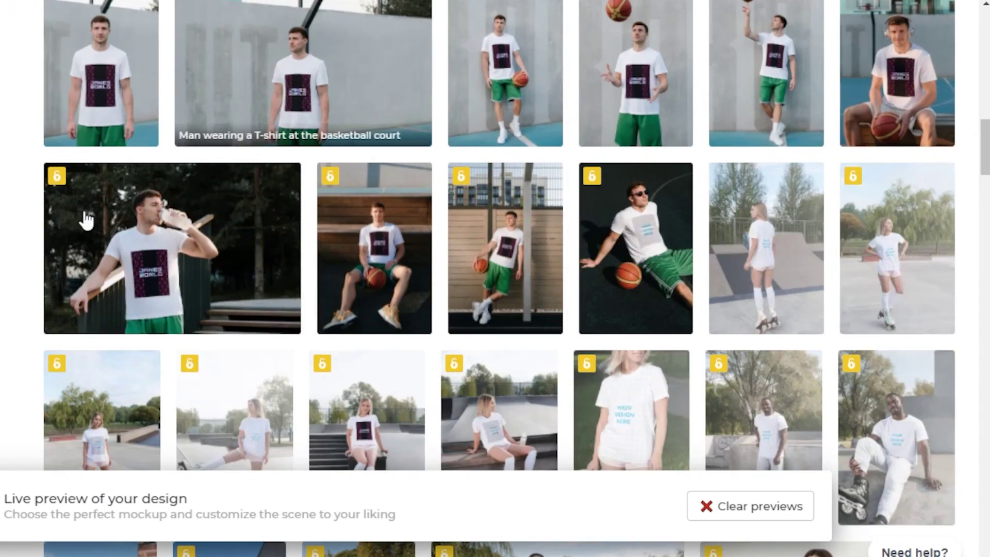
scroll(330, 257, "down", 8)
scroll(413, 249, "up", 11)
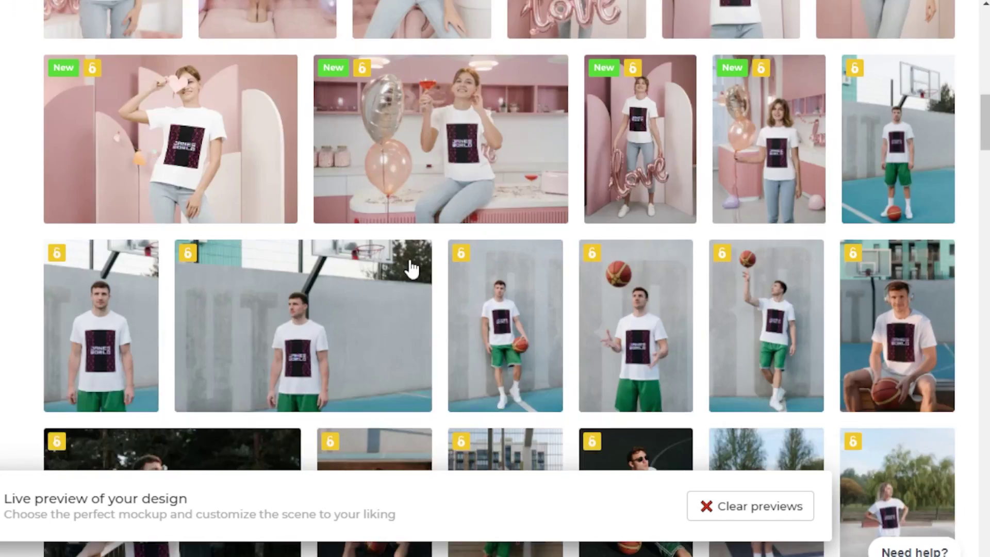
Open the Sweatshirts category of the apparel mockups and examine how the design looks in its mockup previews
scroll(411, 268, "up", 10)
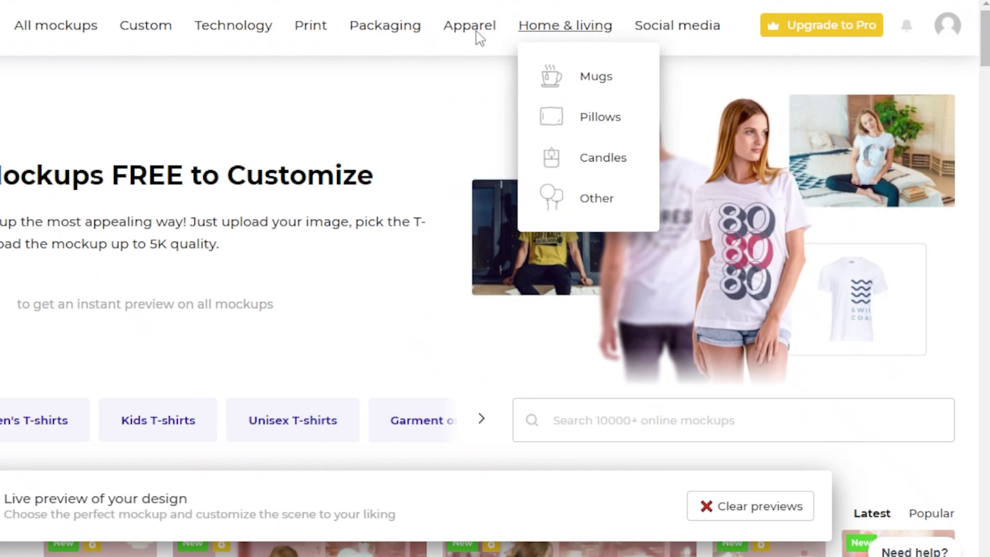
mouse_move(481, 38)
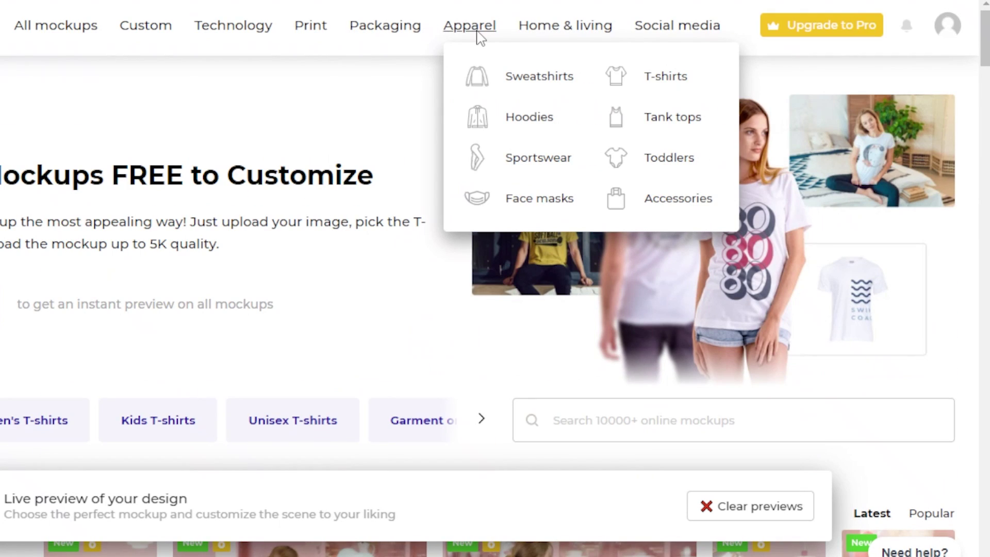
left_click(517, 86)
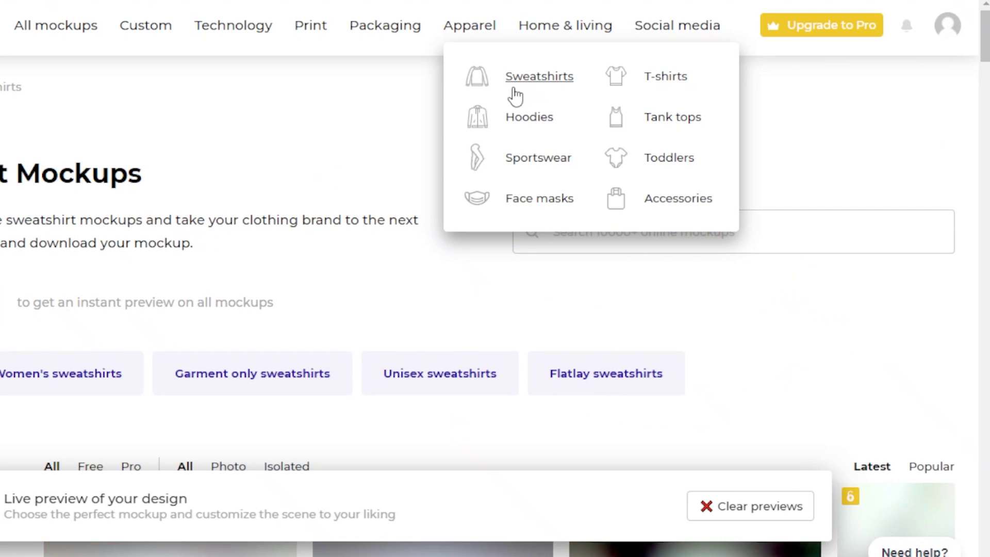
scroll(544, 265, "down", 10)
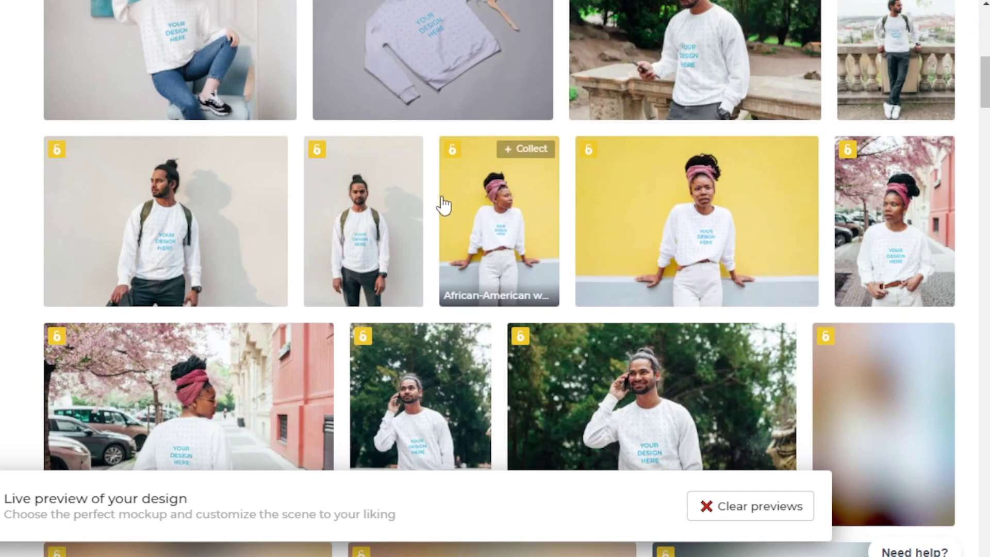
scroll(361, 159, "up", 2)
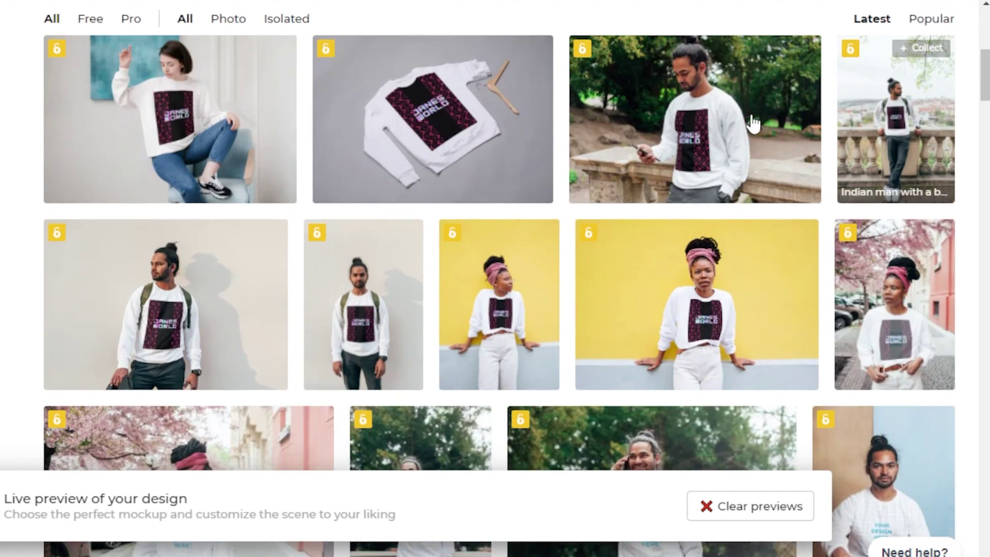
scroll(752, 126, "down", 5)
scroll(754, 129, "up", 4)
scroll(737, 137, "down", 4)
scroll(737, 136, "down", 10)
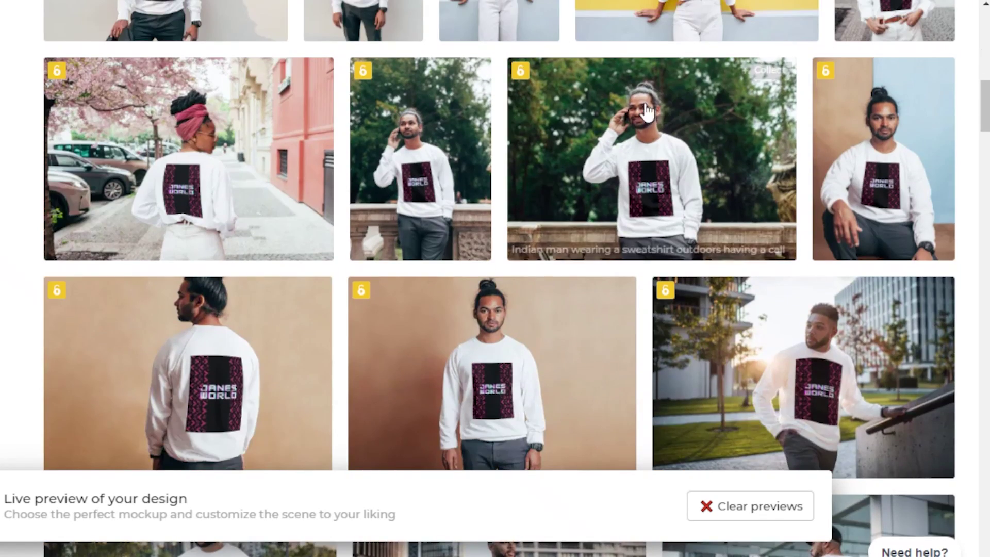
scroll(330, 154, "up", 15)
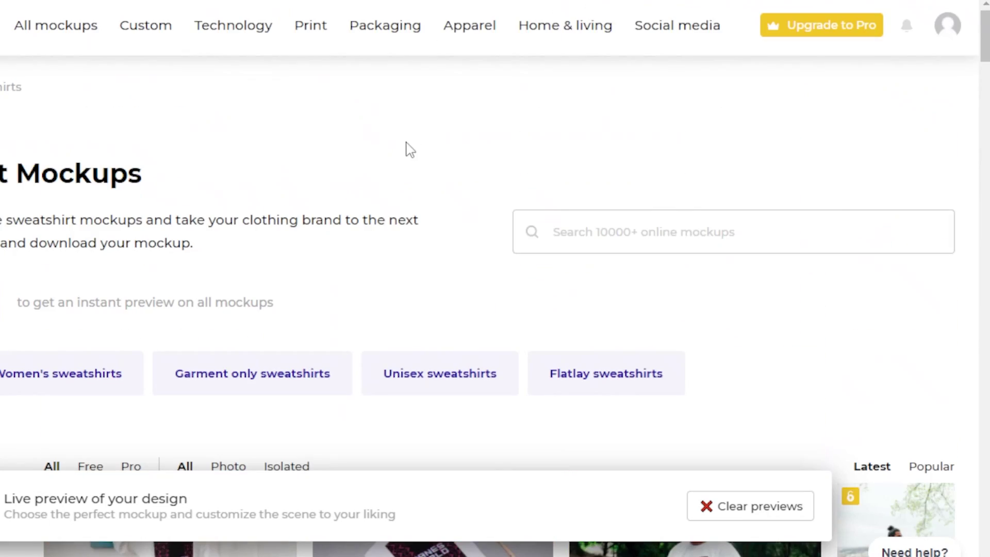
mouse_move(473, 23)
mouse_move(396, 32)
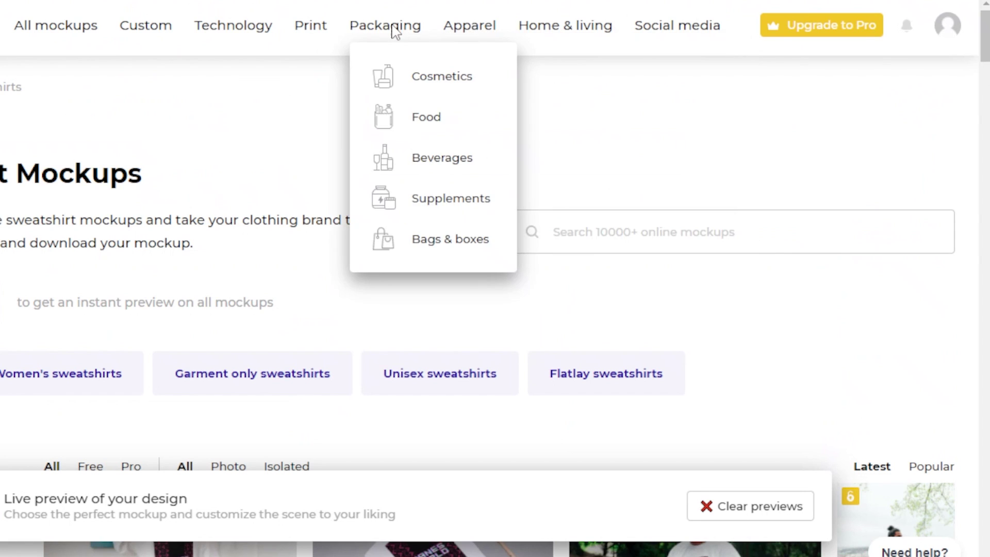
mouse_move(309, 31)
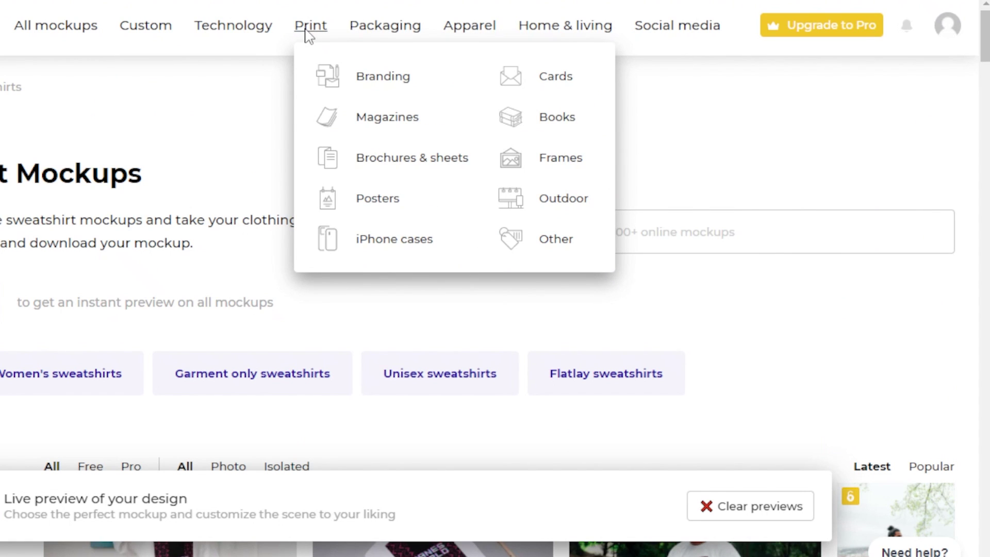
mouse_move(231, 32)
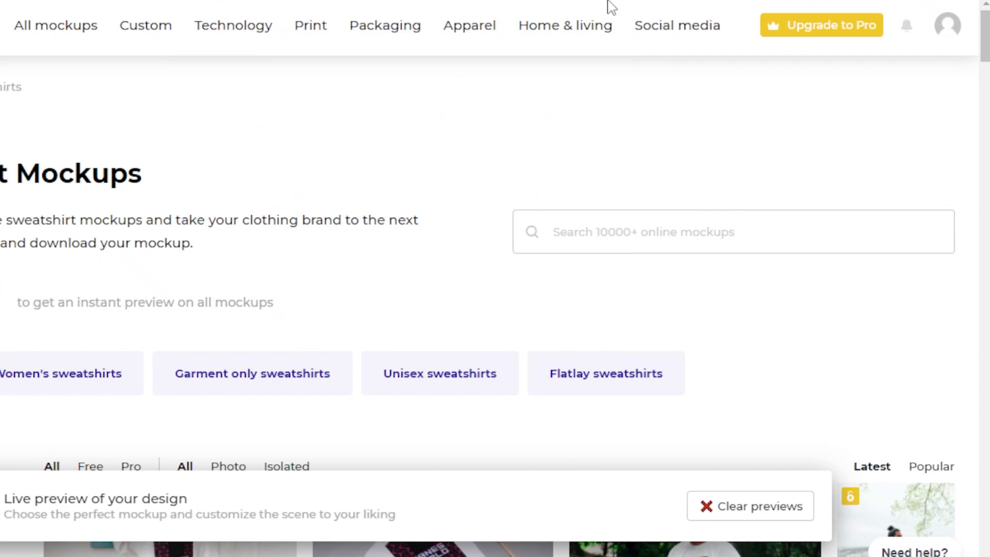
mouse_move(580, 38)
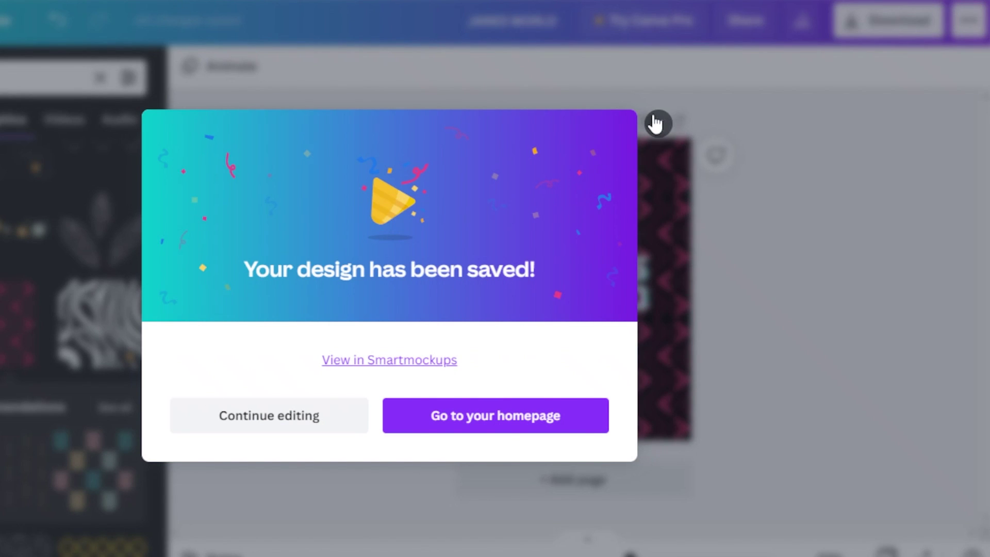
Switch back to Canva, dismiss the saved-design confirmation and return to the home page
left_click(656, 122)
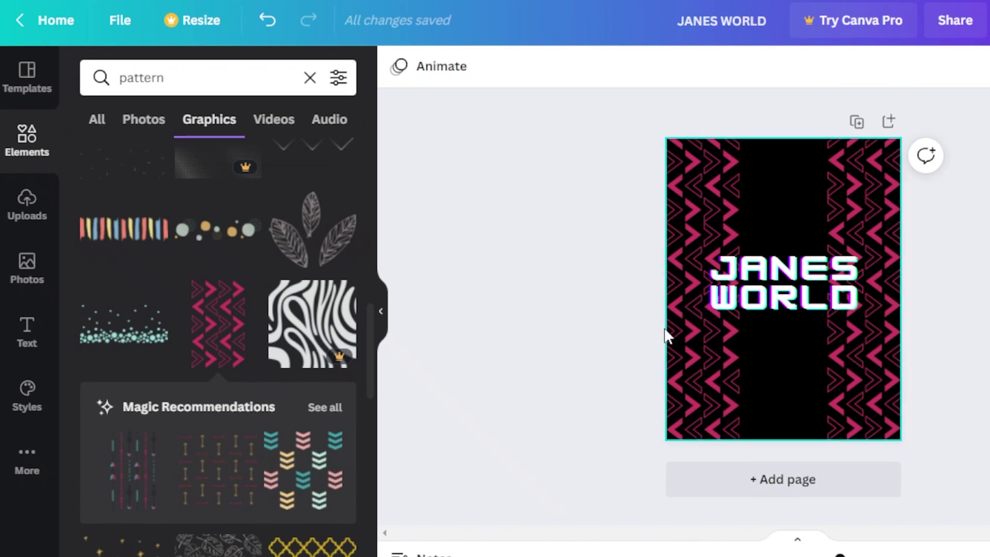
left_click(60, 20)
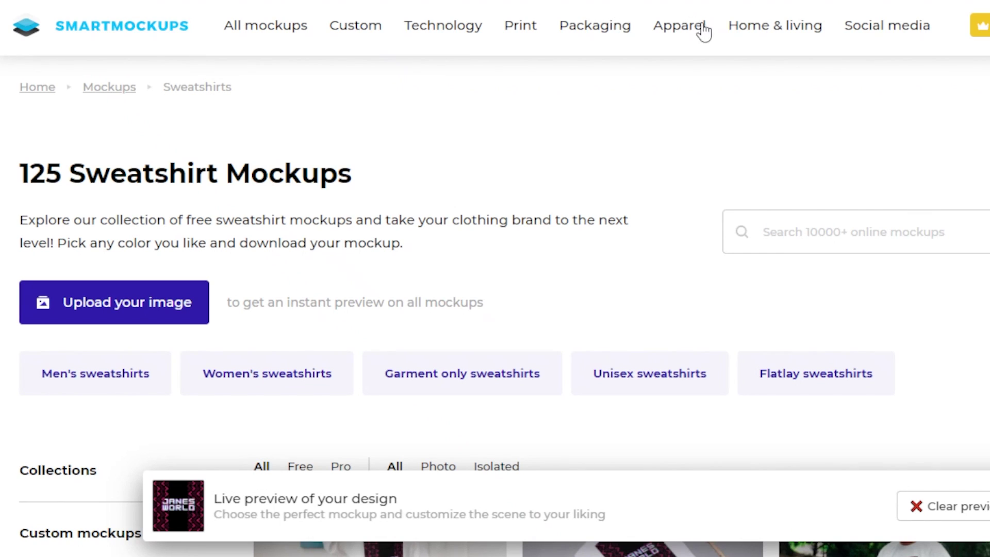
mouse_move(772, 26)
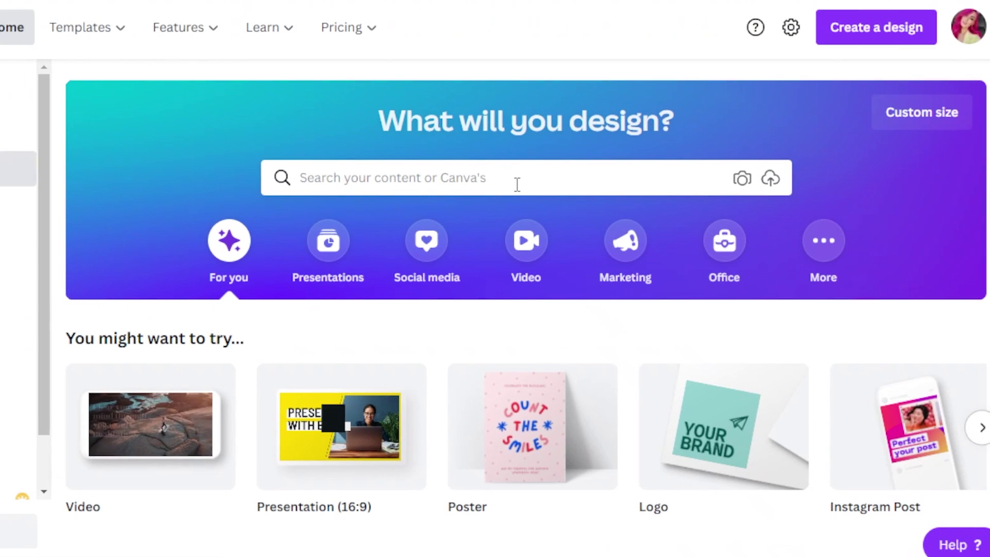
left_click(517, 184)
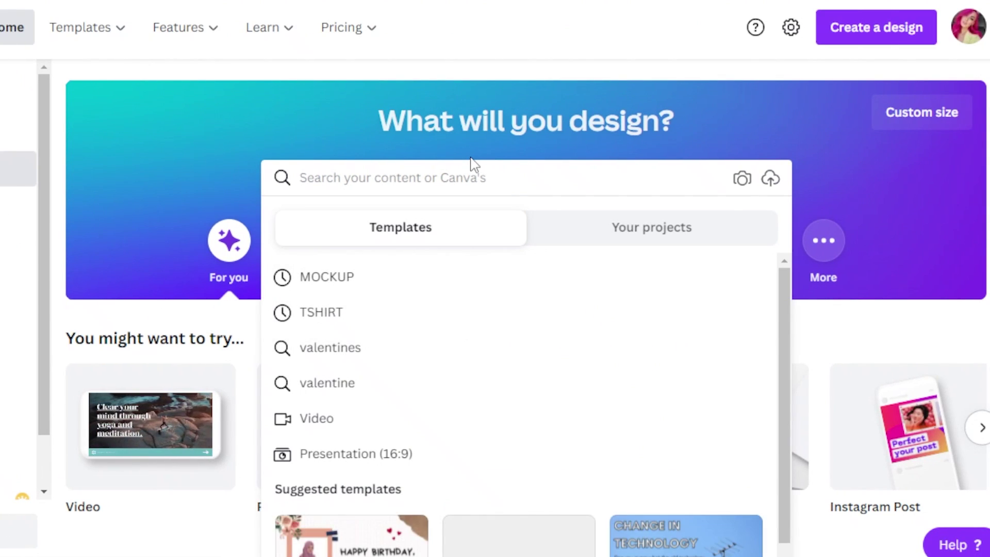
type("mug")
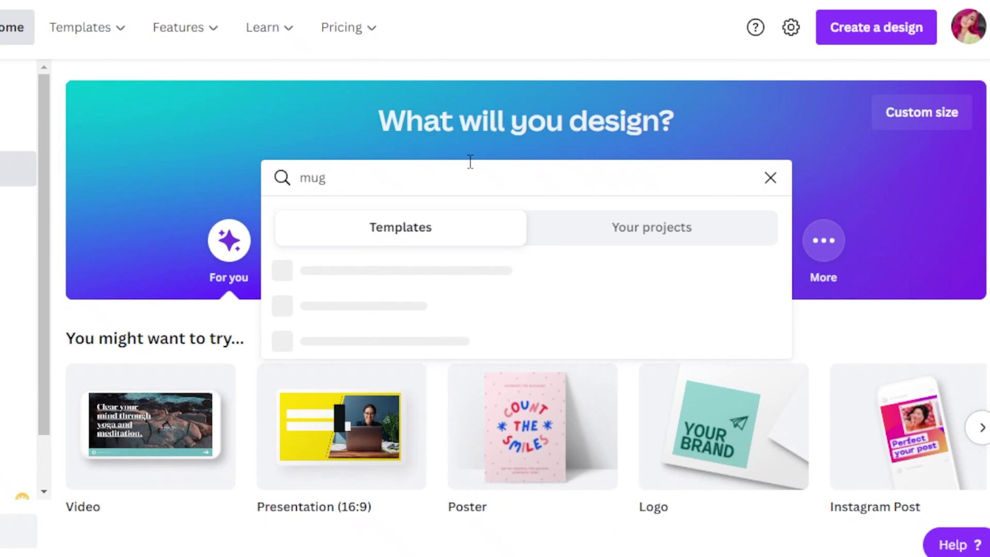
type("s")
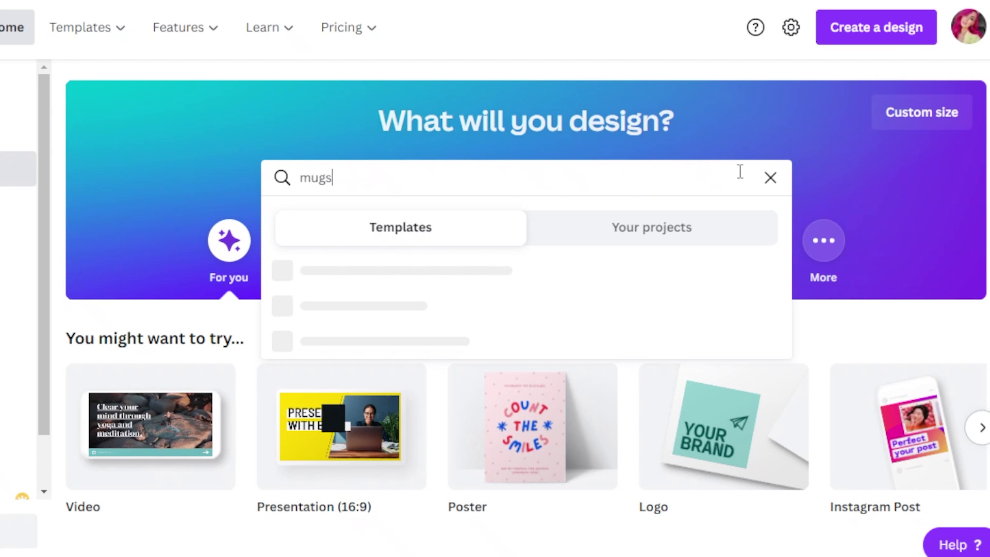
left_click(771, 177)
Create a new blank custom-size design 6 in wide and 6 in high
left_click(897, 116)
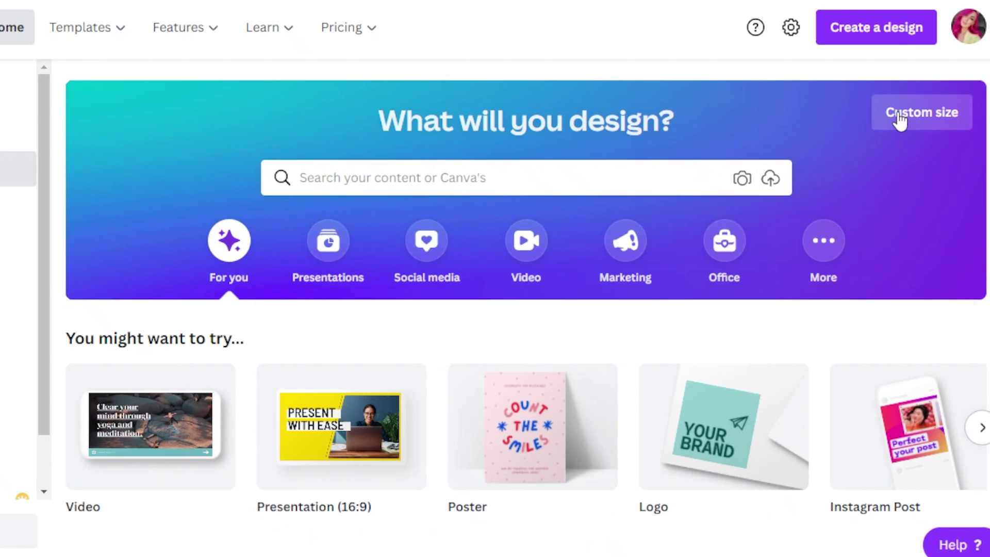
left_click(912, 192)
left_click(909, 229)
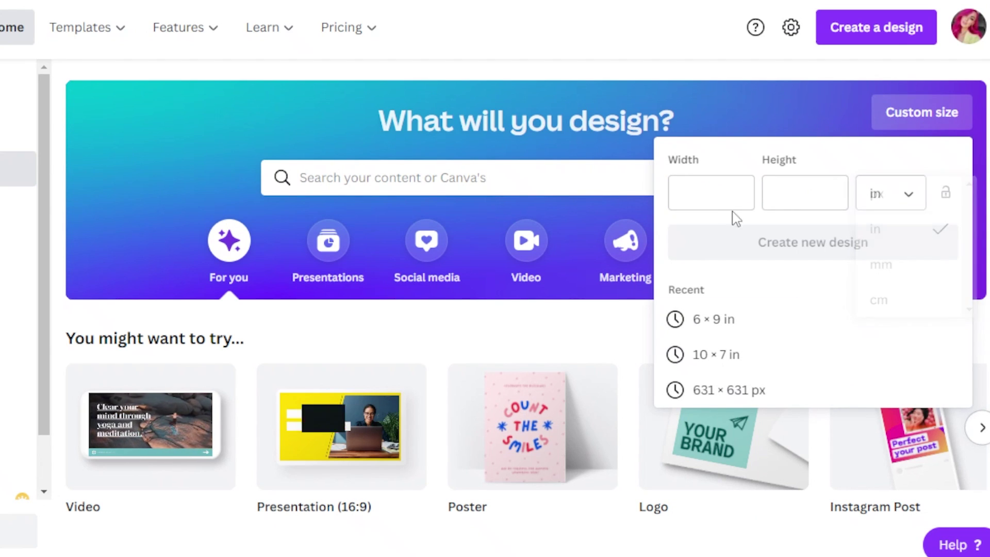
left_click(713, 201)
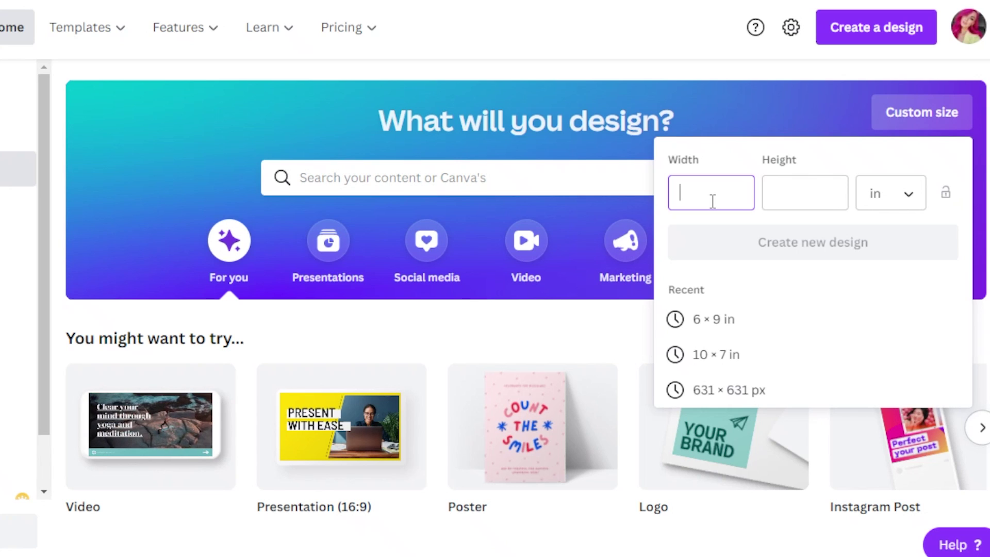
type("6")
left_click(783, 183)
type("6")
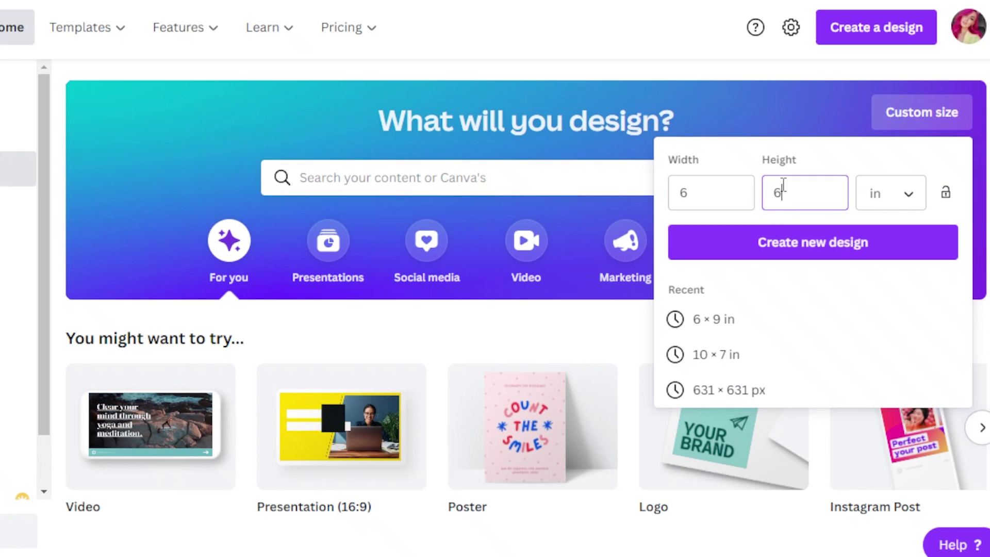
left_click(776, 253)
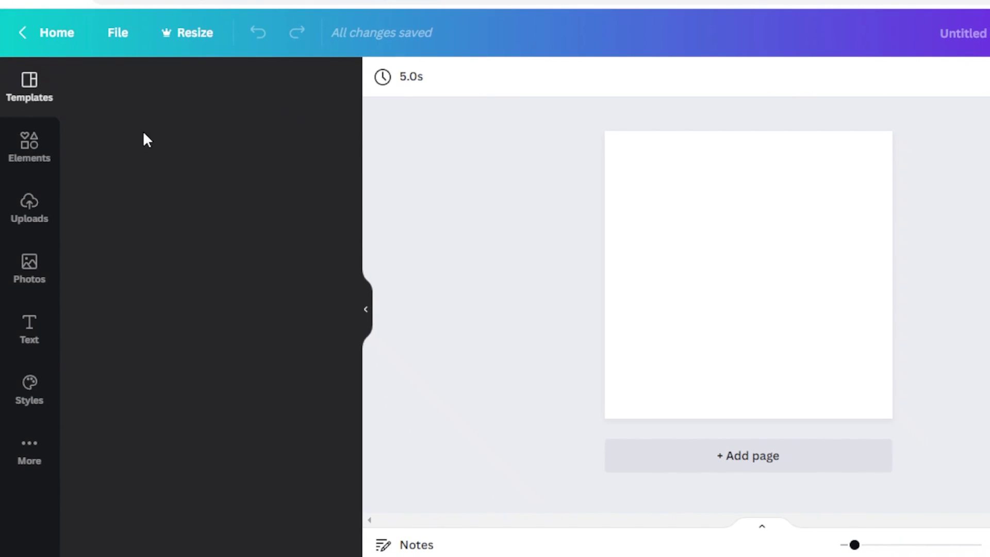
Search the design elements for CAT
left_click(31, 151)
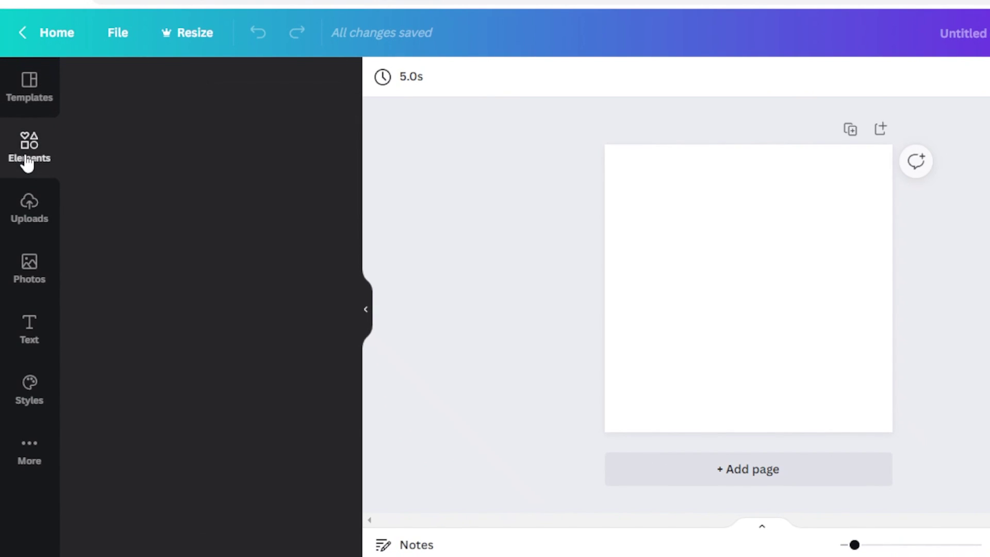
left_click(177, 94)
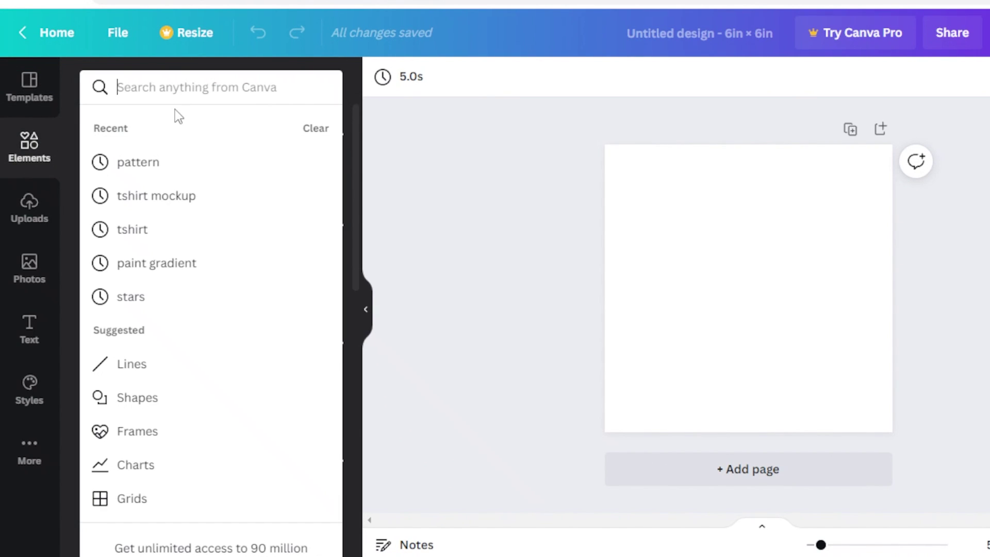
type("CAT")
key("Return")
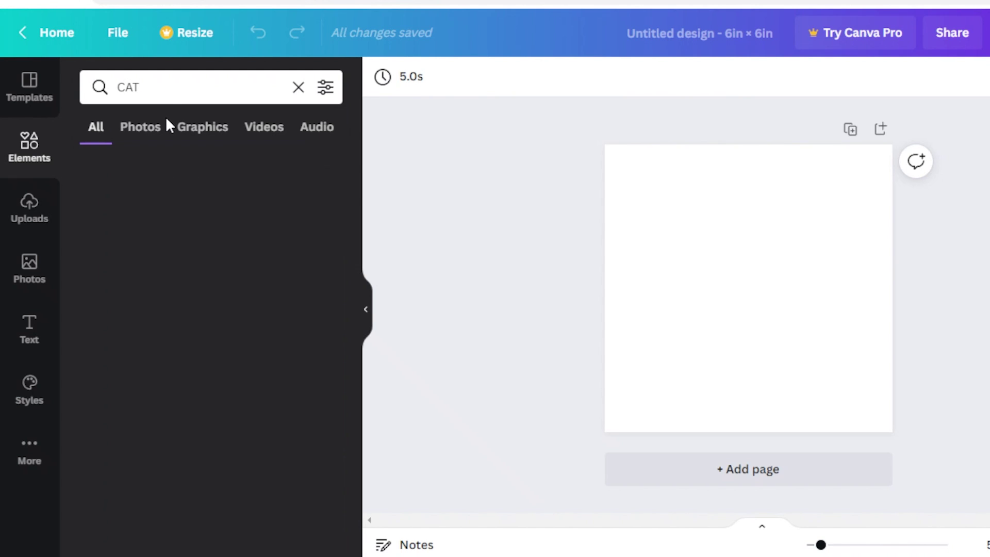